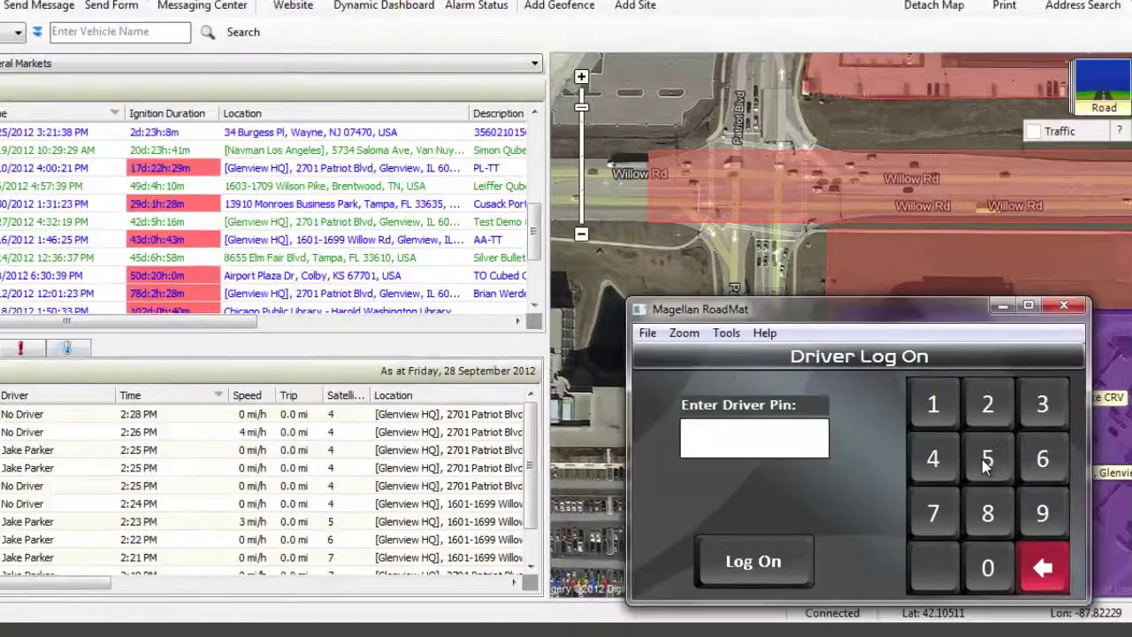
Log the driver on with their two-digit PIN and dismiss the Driver Id confirmation.
click(997, 477)
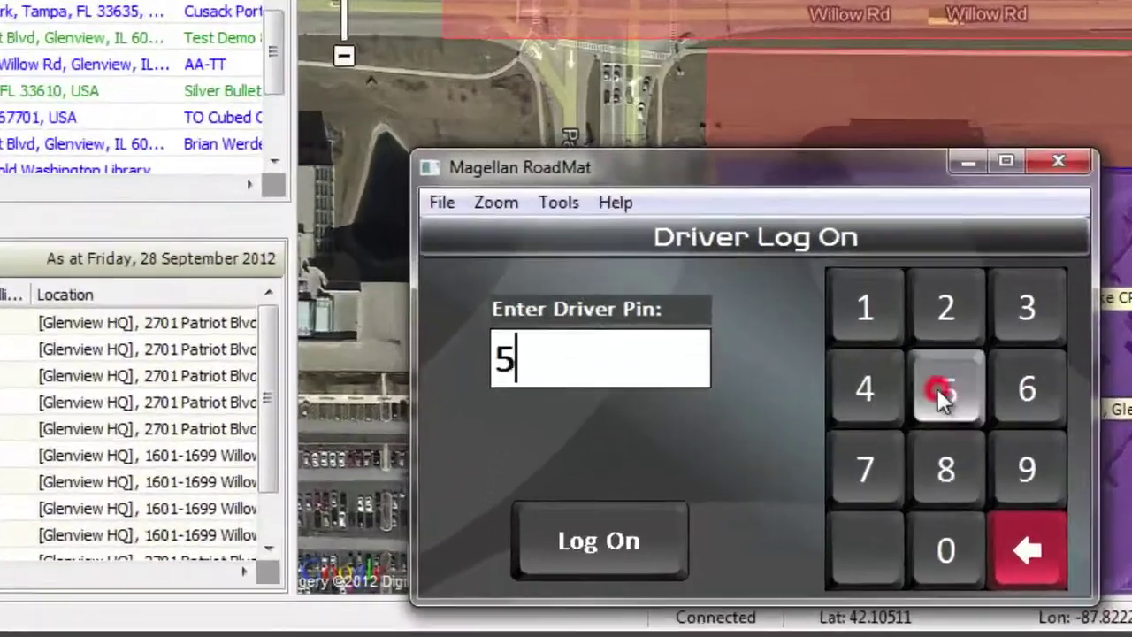
click(997, 477)
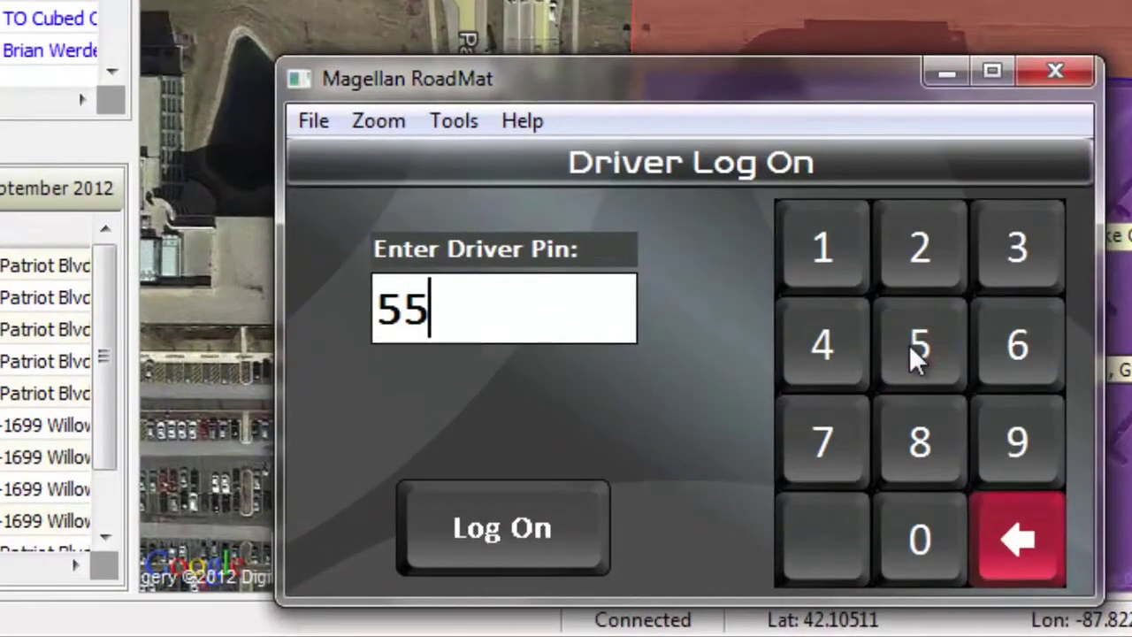
click(519, 516)
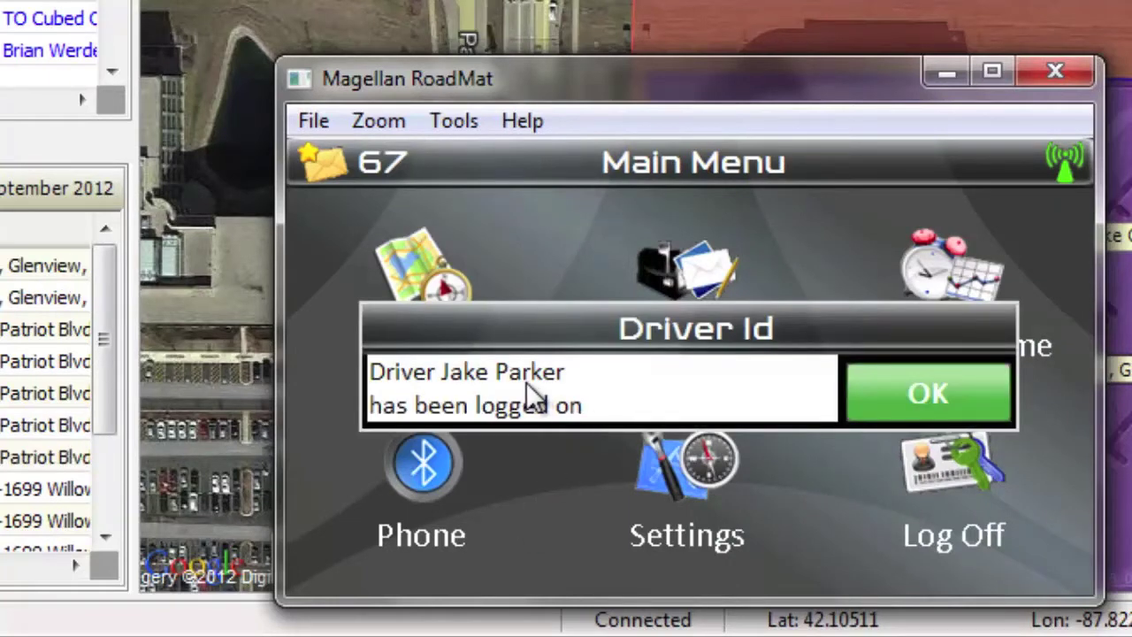
click(946, 392)
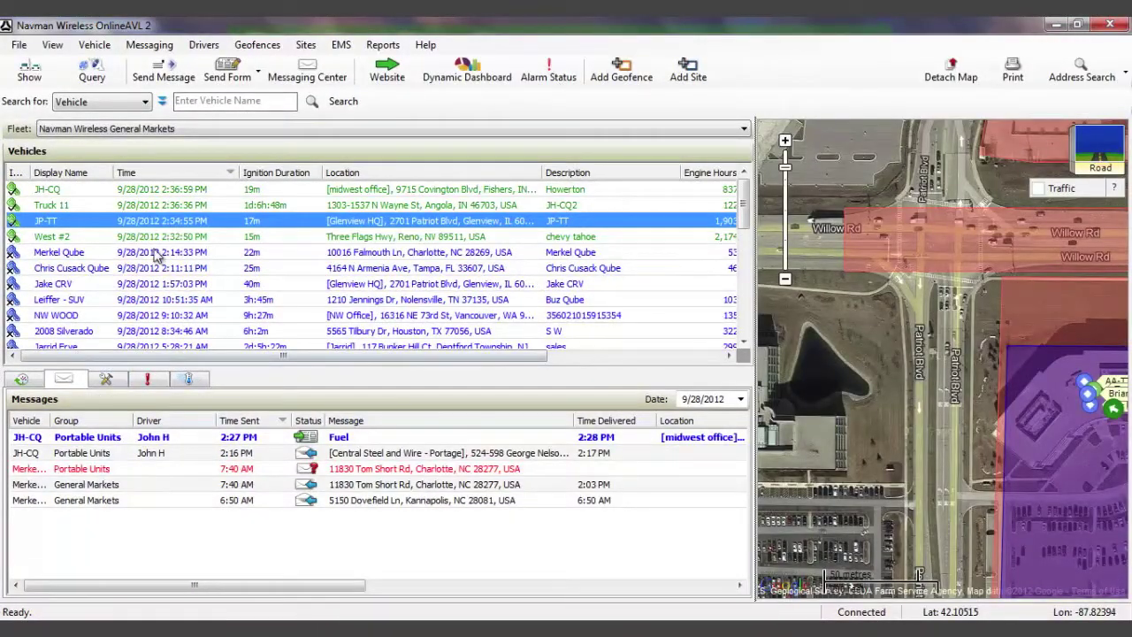
Write 'When will you arrive on site?', keep JP-TT as the only recipient, and send it.
click(160, 81)
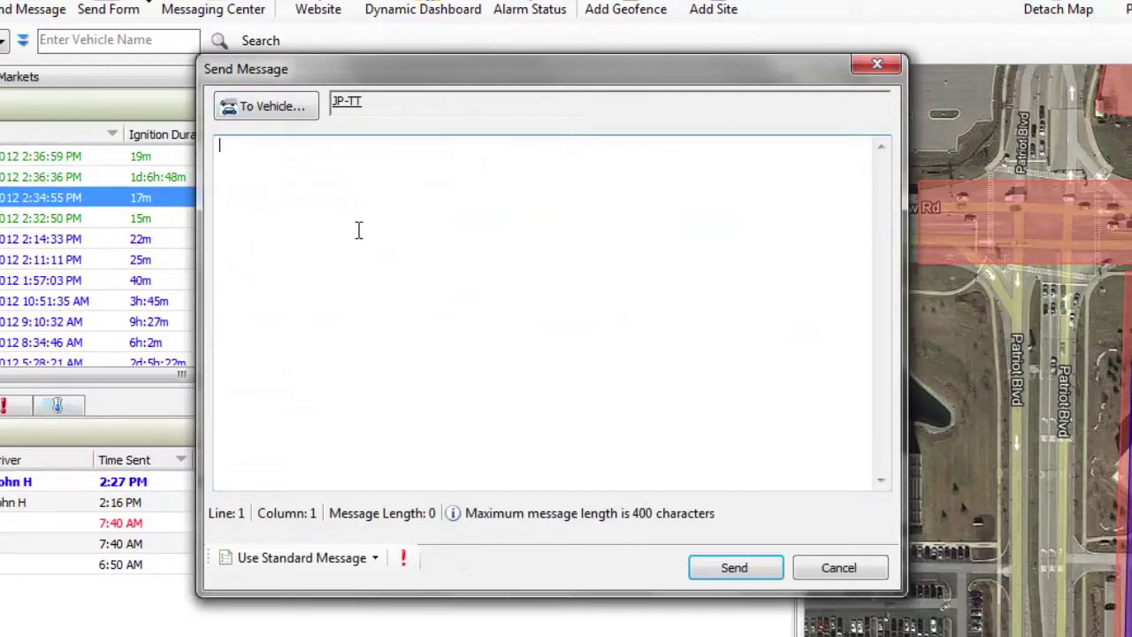
text(When will you a)
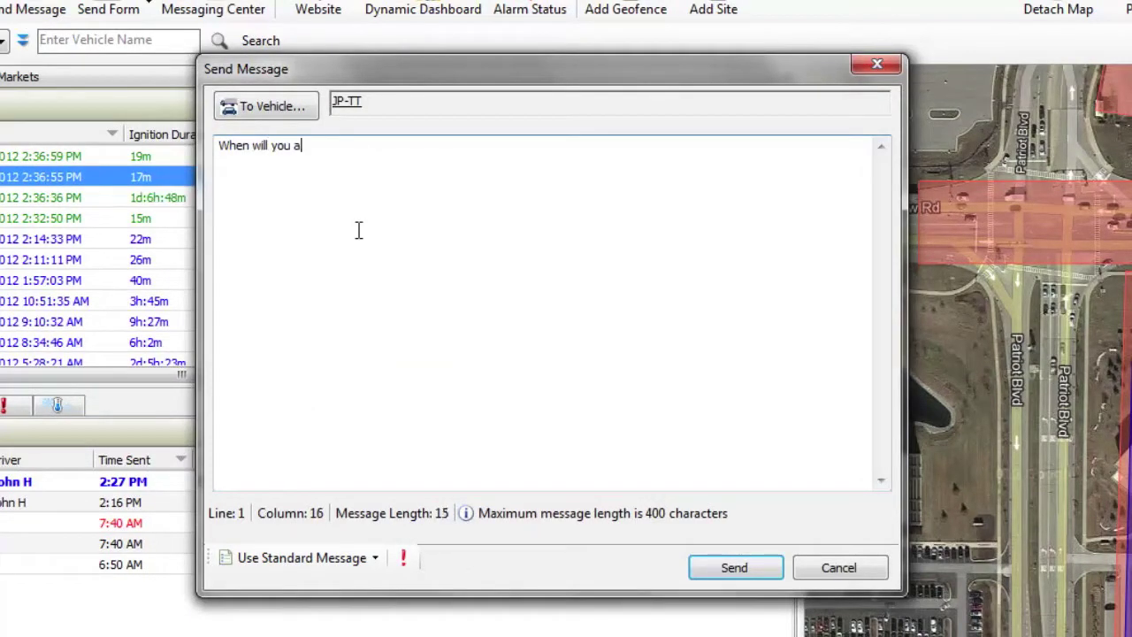
text(rrive on site?)
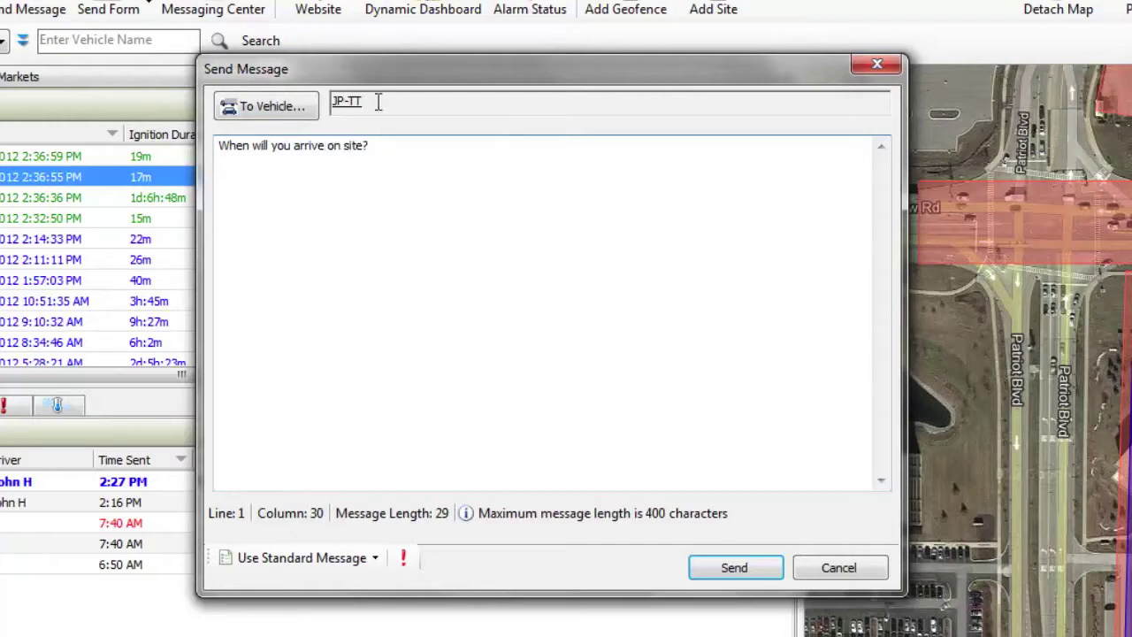
click(305, 109)
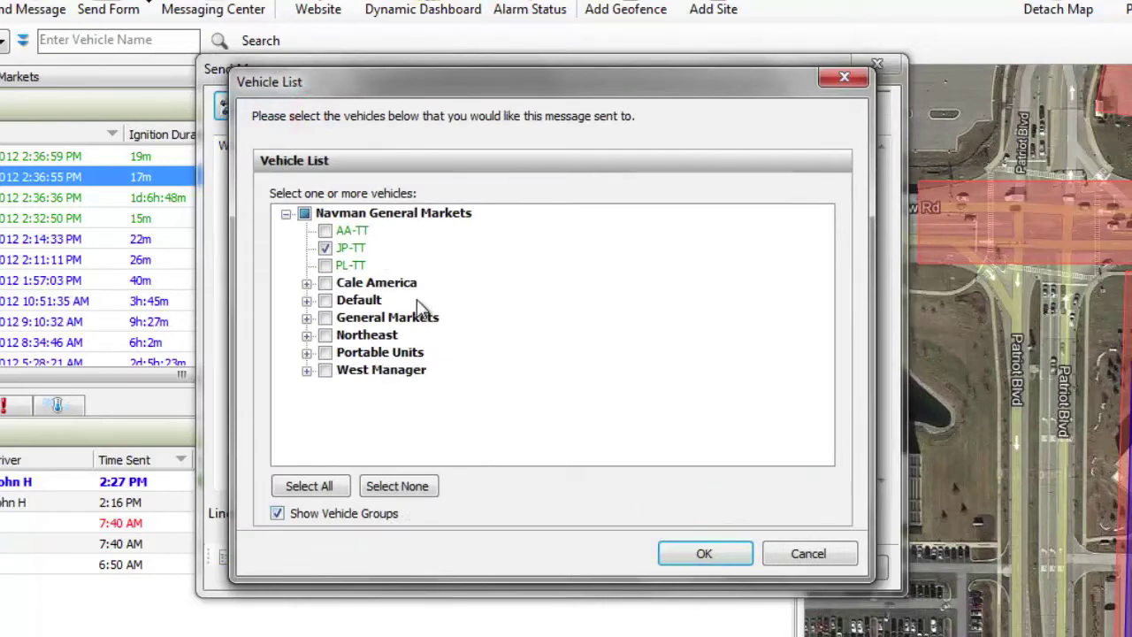
click(688, 557)
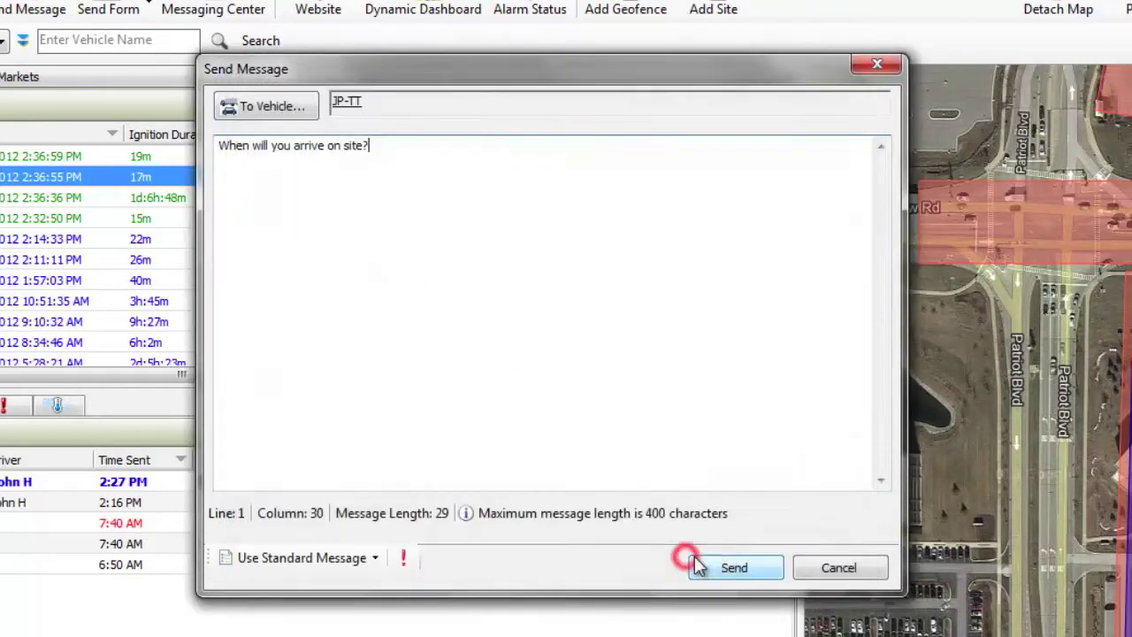
click(734, 568)
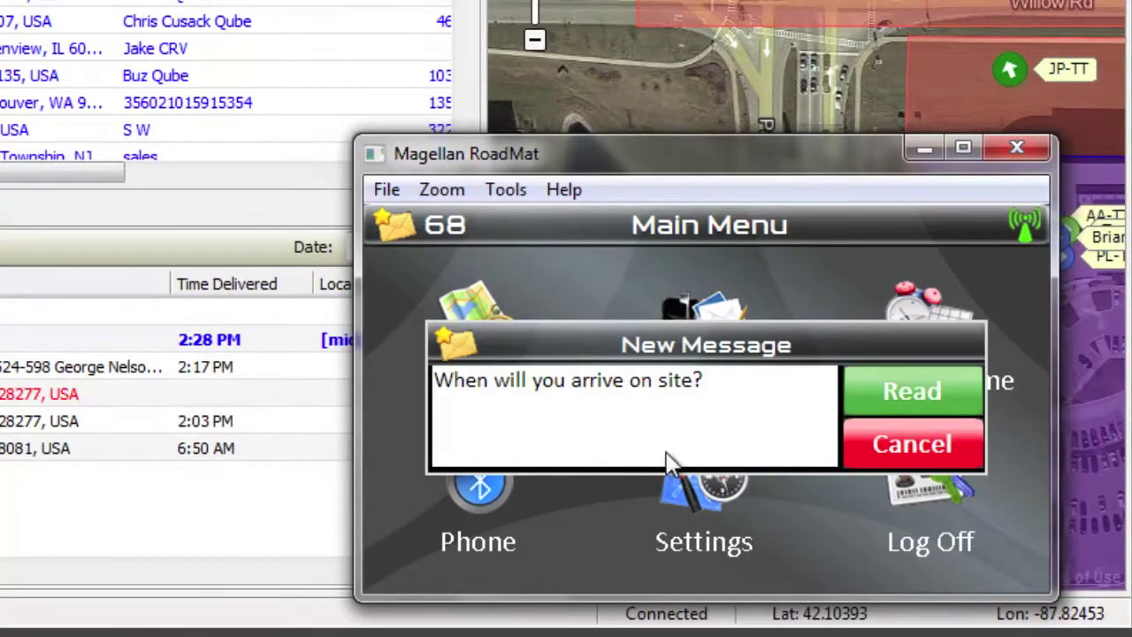
Read the arrival question on the device and begin a free-text reply.
click(904, 384)
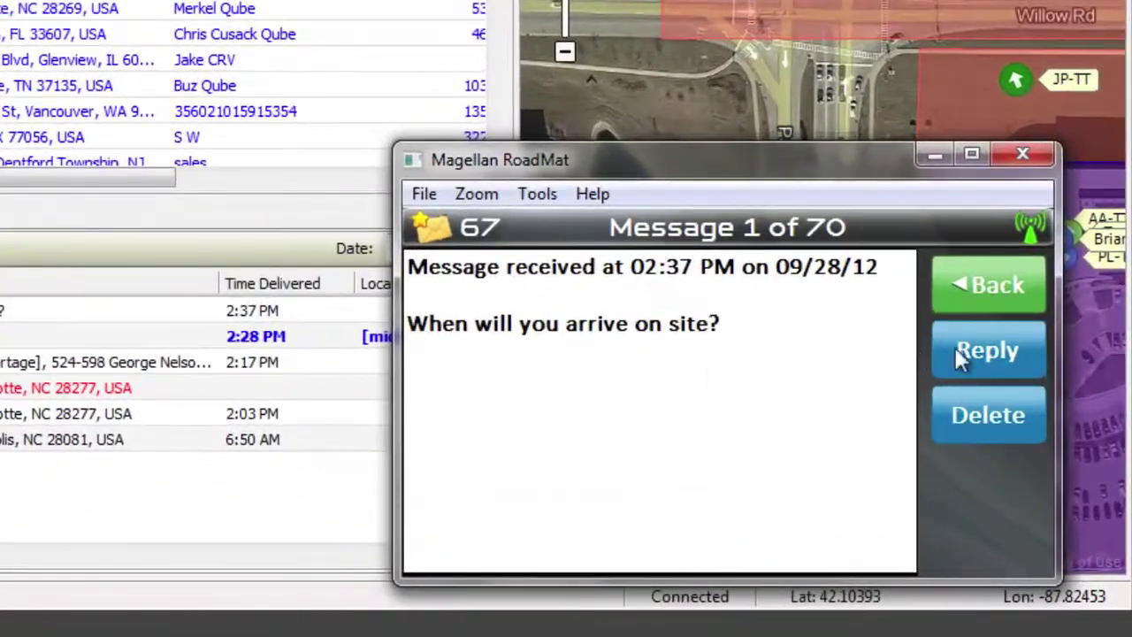
click(1042, 449)
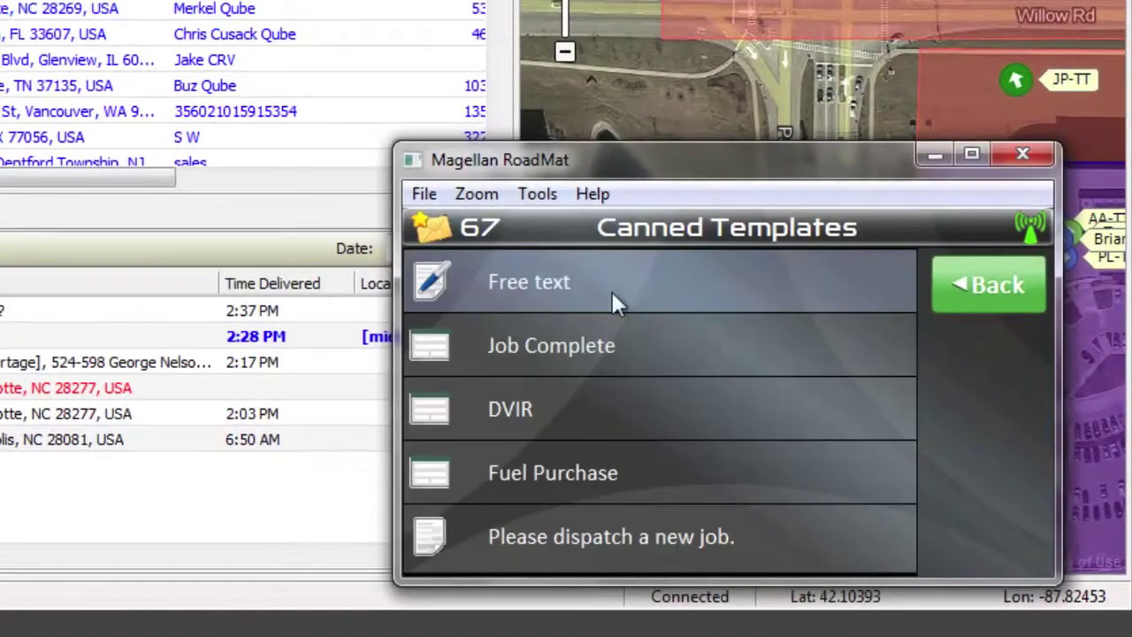
click(600, 279)
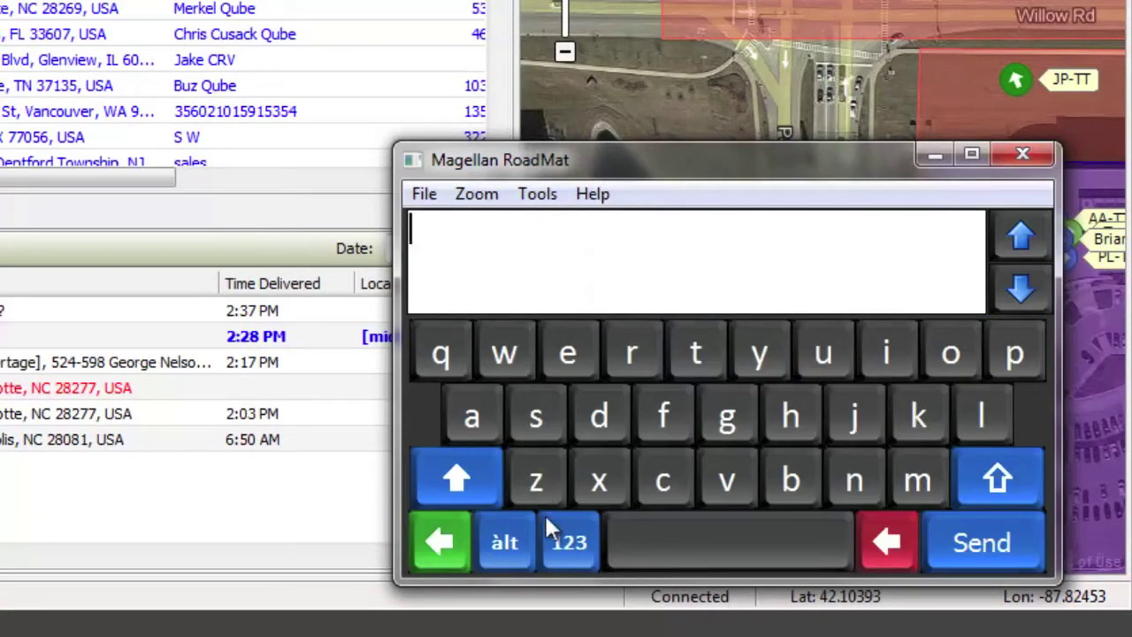
Enter '10 mins' on the on-screen keyboard, send it, and return to the main menu.
click(440, 354)
click(630, 477)
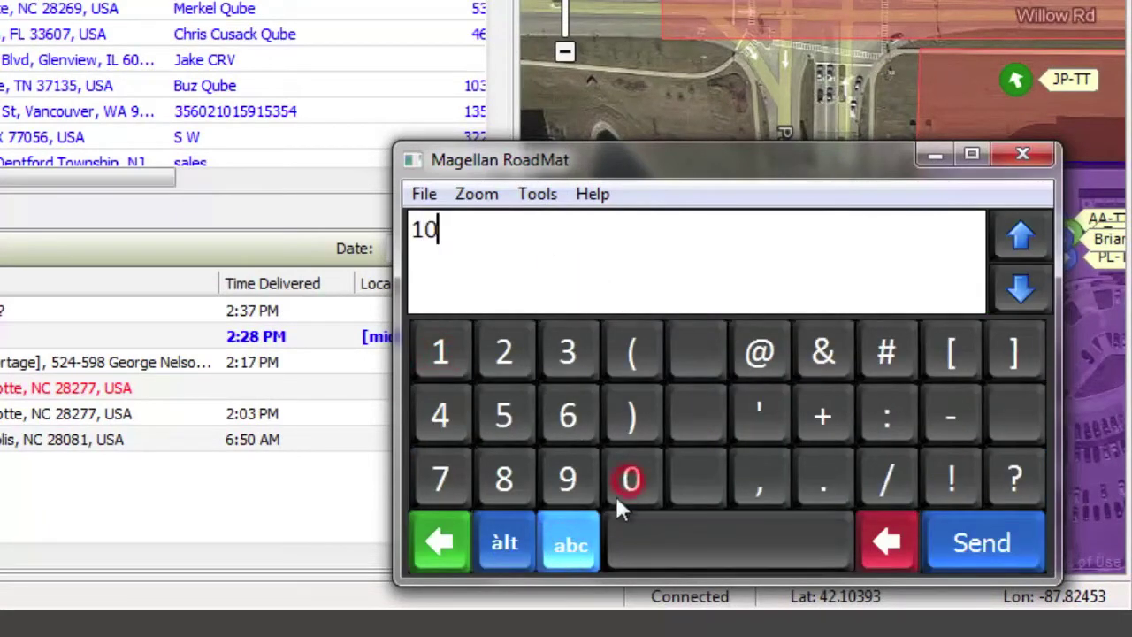
click(645, 542)
click(573, 543)
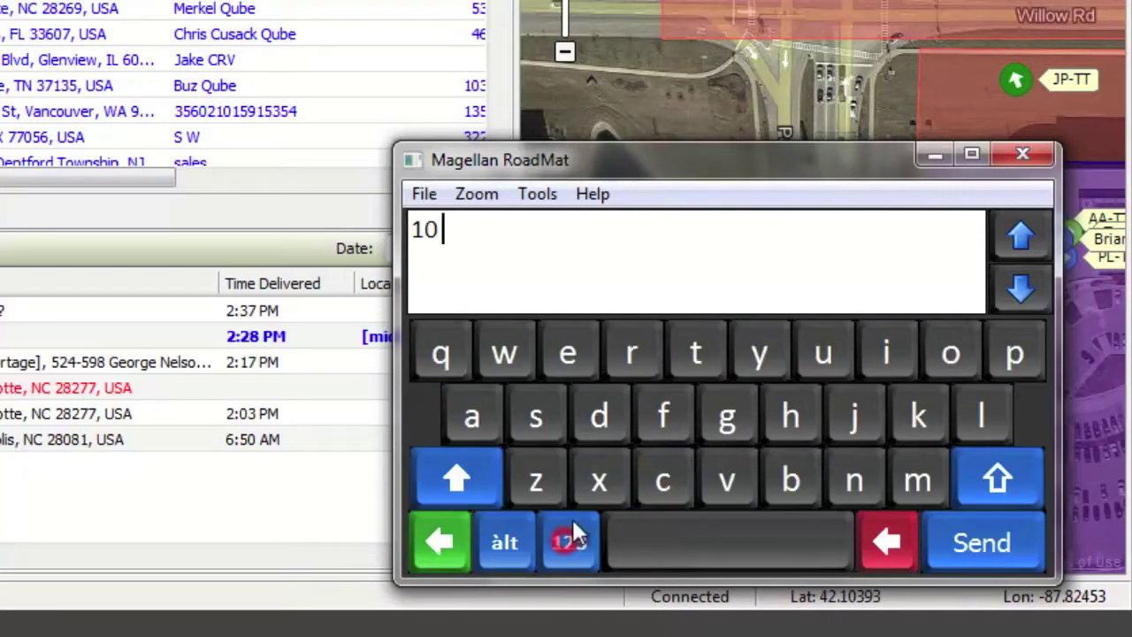
click(920, 477)
click(894, 358)
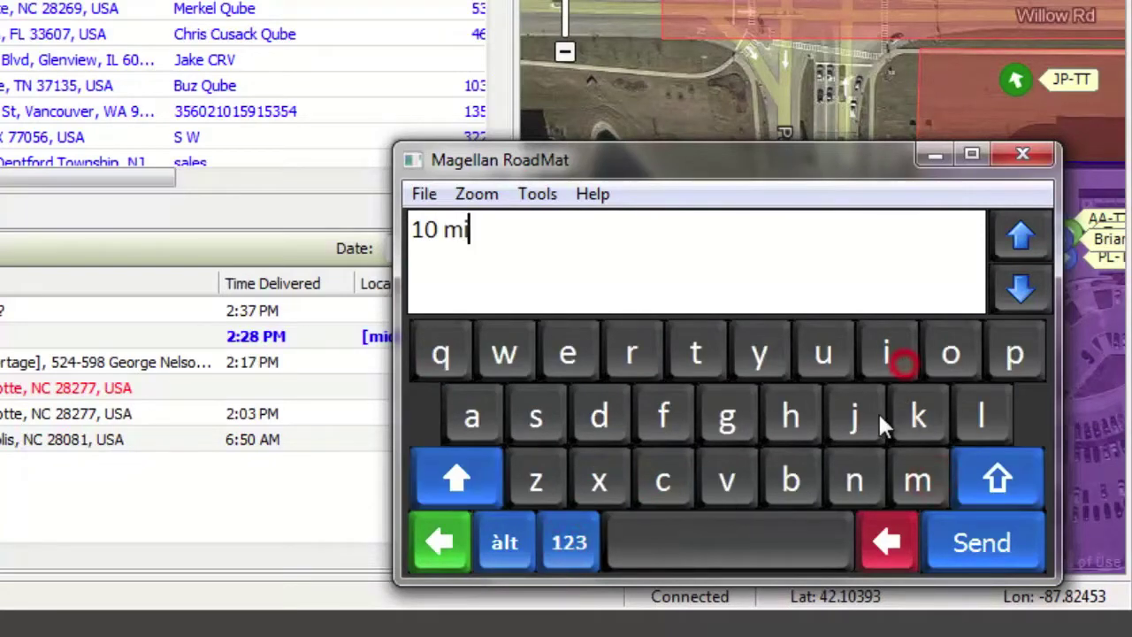
click(858, 482)
click(542, 417)
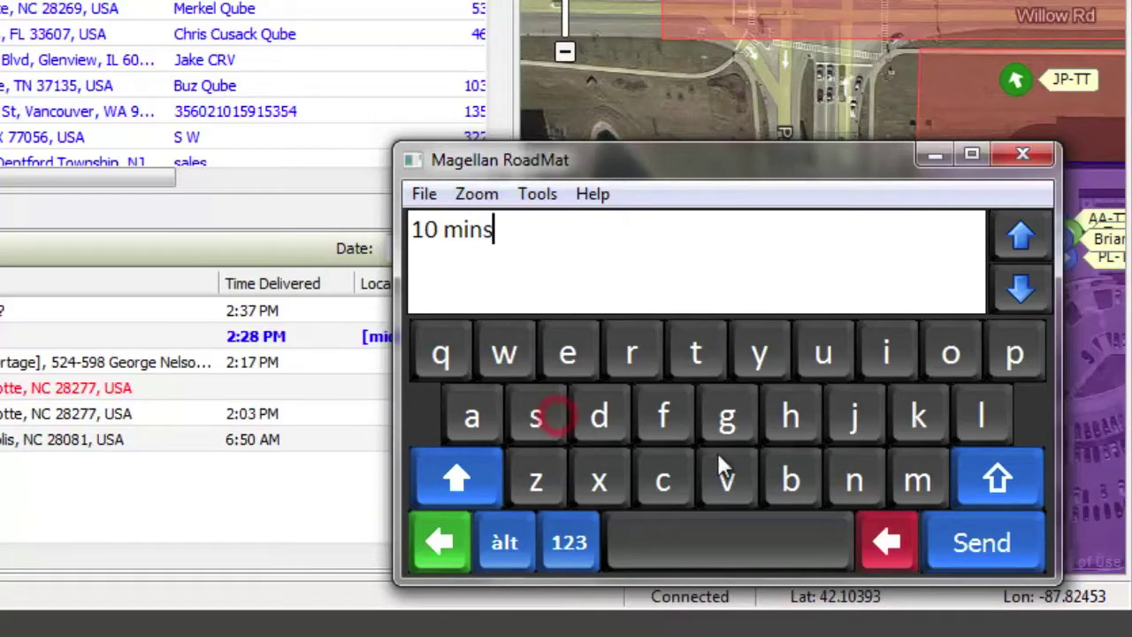
click(967, 548)
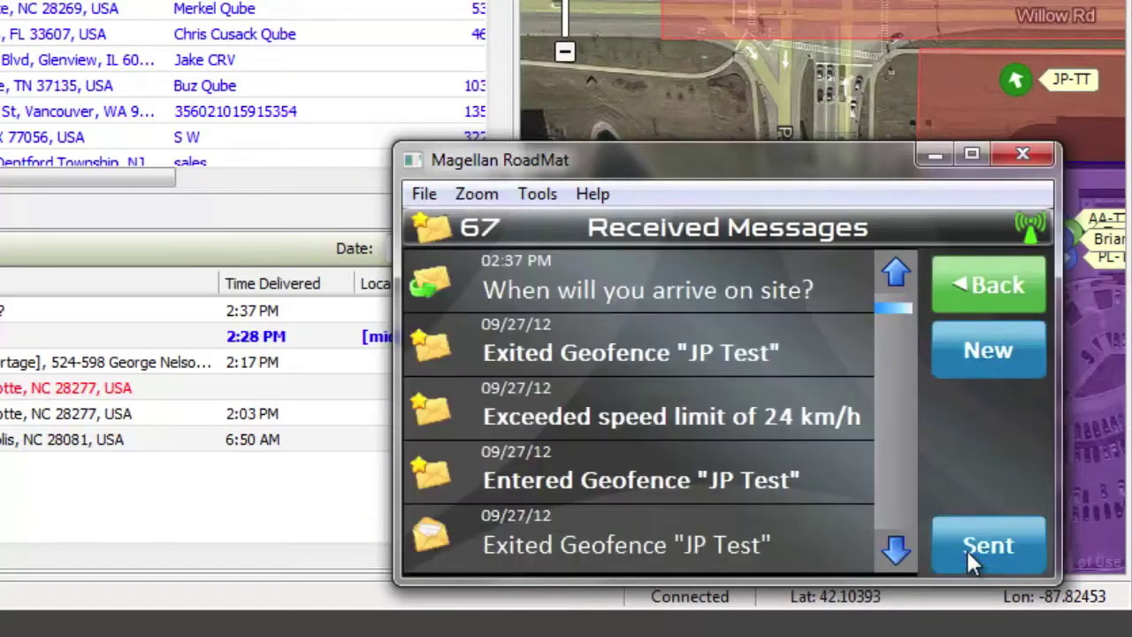
click(1003, 285)
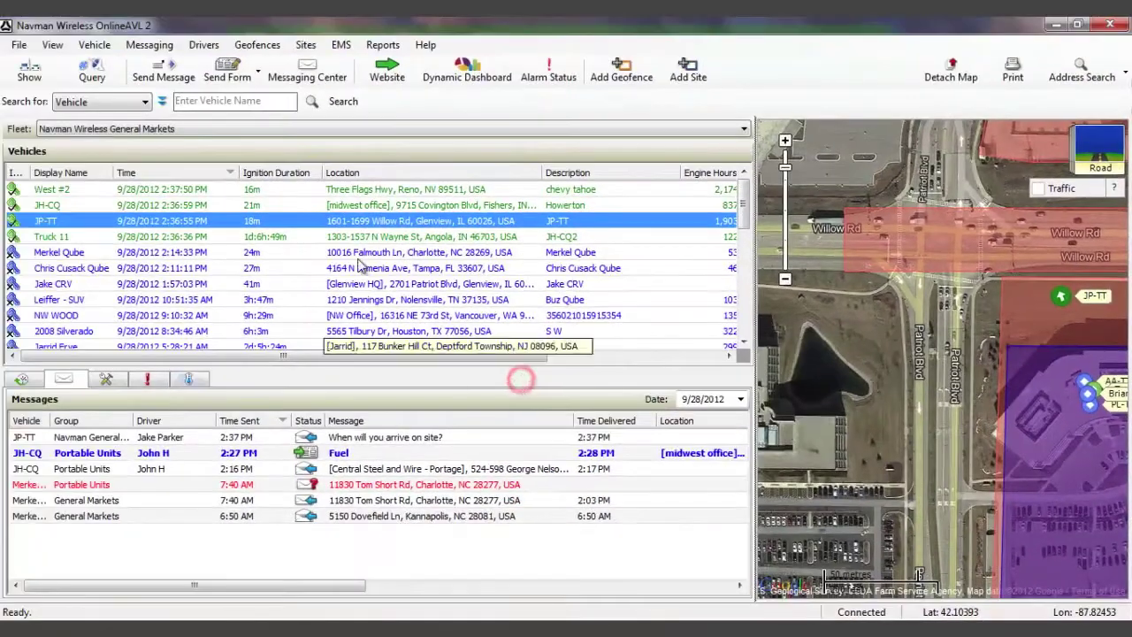
Add AA-TT and PL-TT alongside JP-TT and send 'Weather is bad on 294. Roads are icy.'.
click(163, 67)
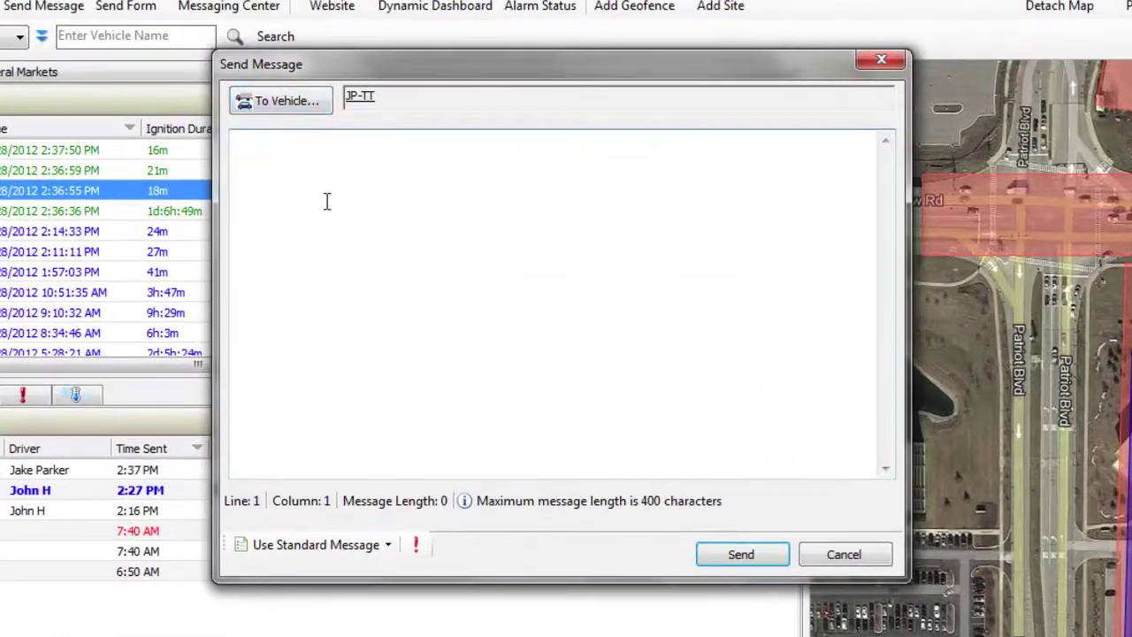
click(303, 118)
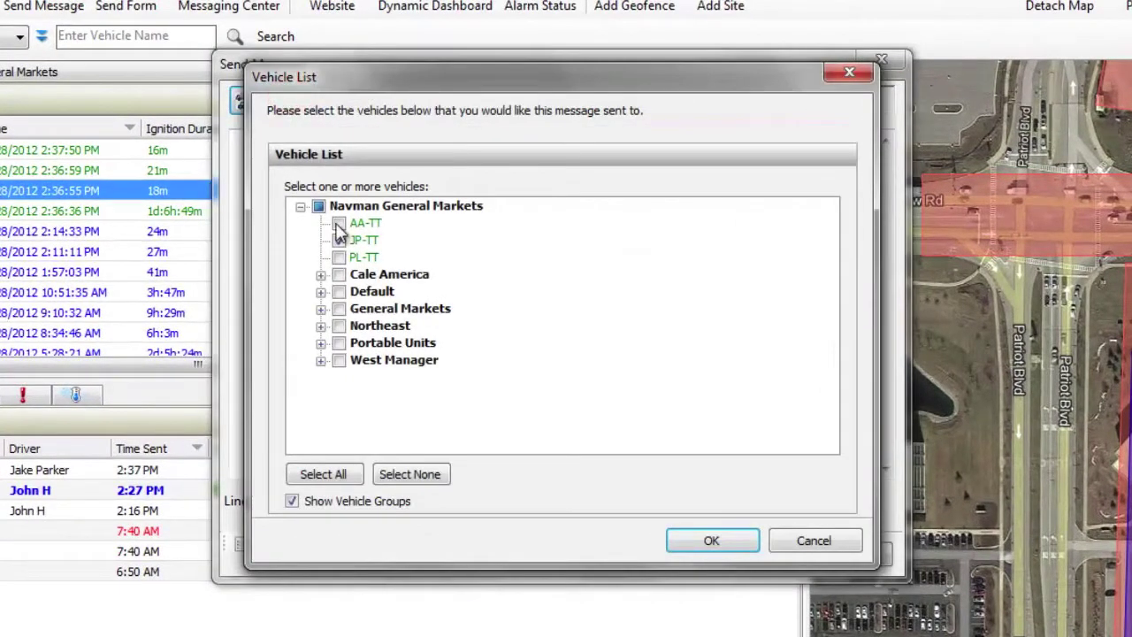
click(339, 224)
click(339, 257)
click(701, 535)
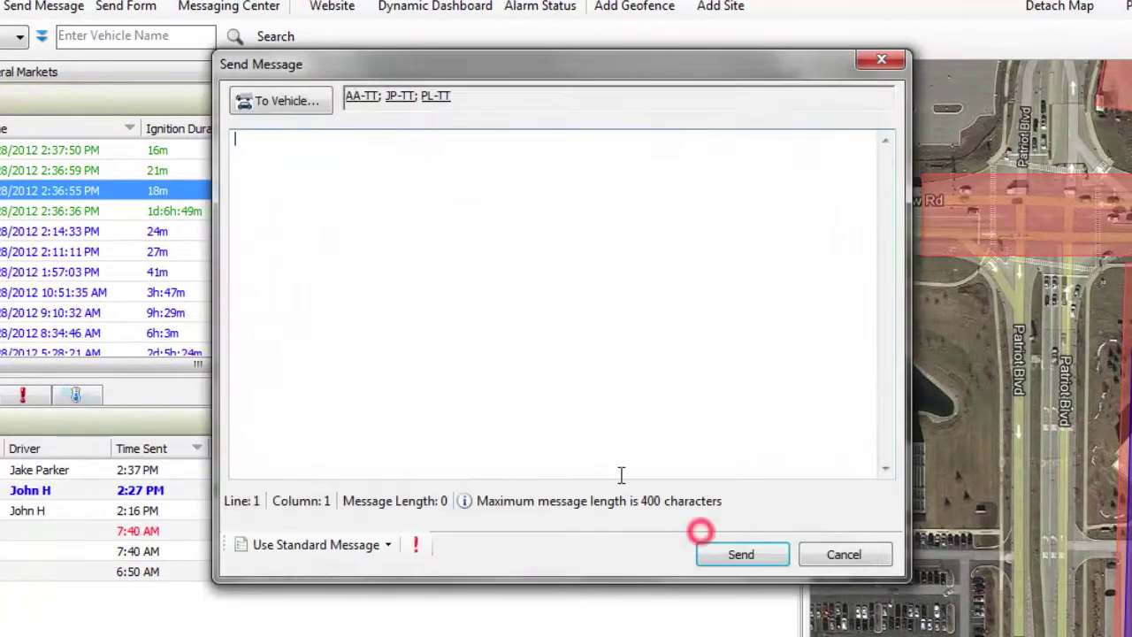
click(490, 278)
text(Weather)
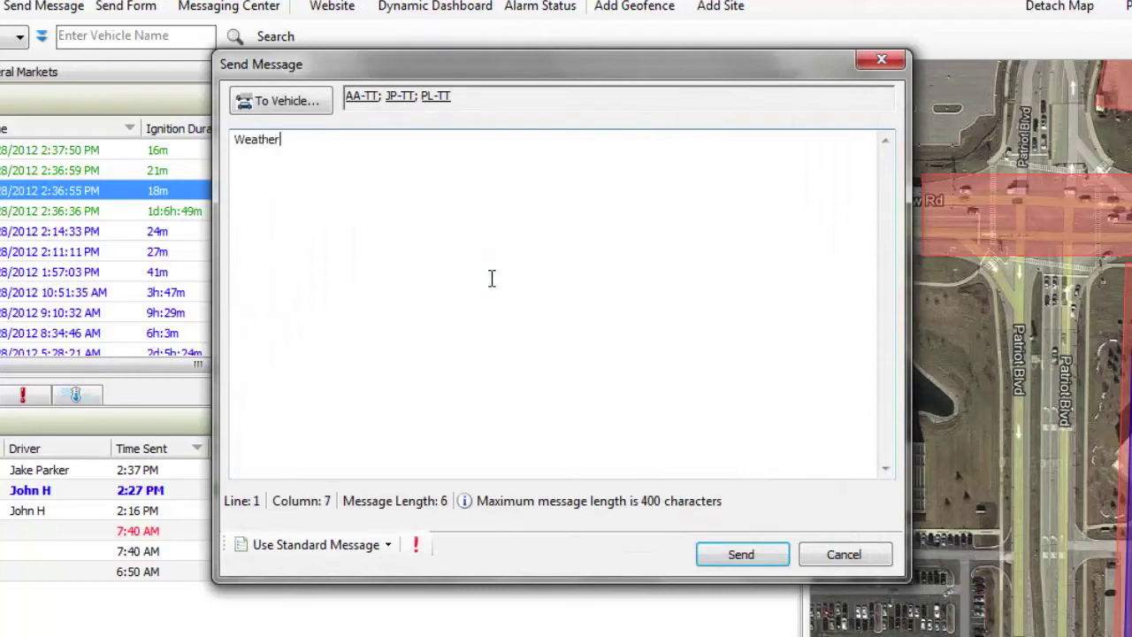
text( is bad on )
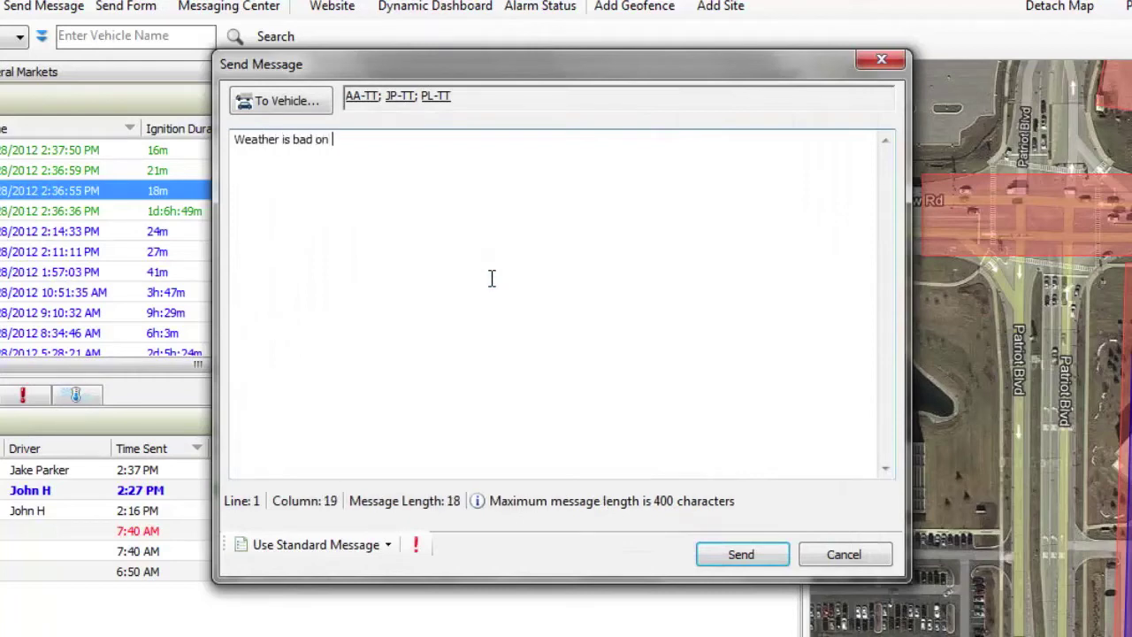
text(294)
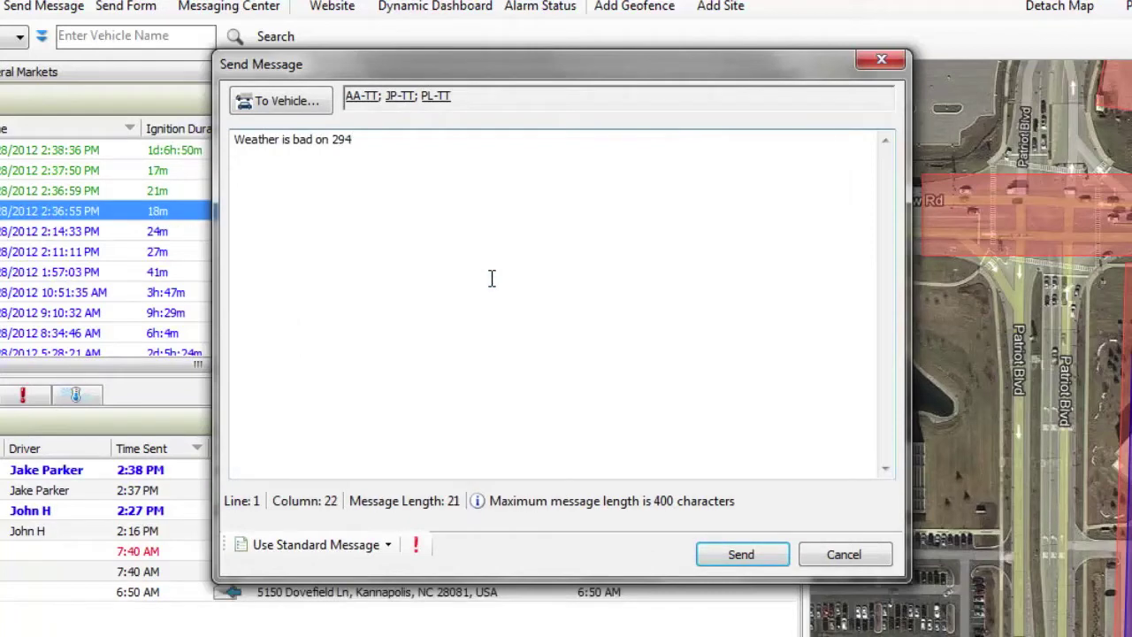
text(. Roads are ic)
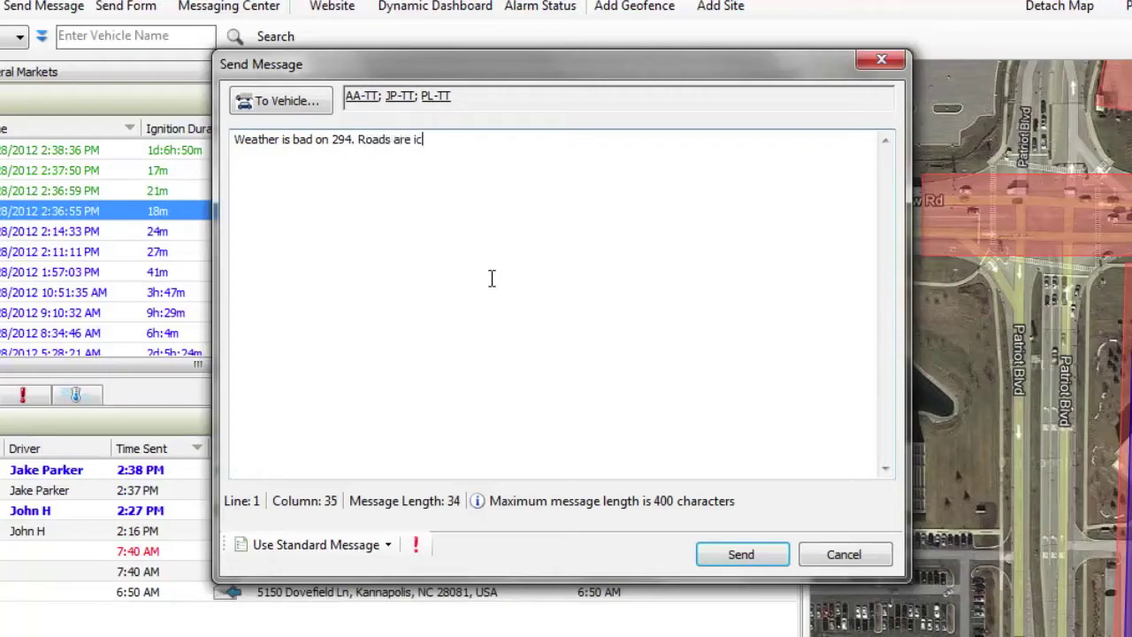
text(y.)
click(733, 554)
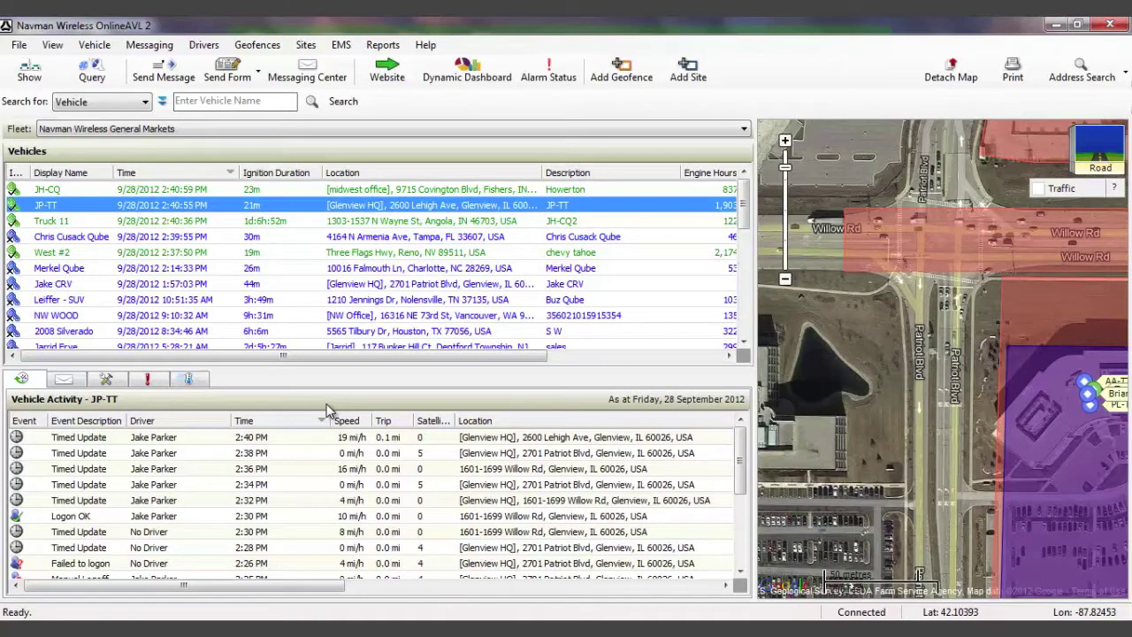
Open the Job Dispatch form and fill in the customer's name, phone number and job number.
click(242, 83)
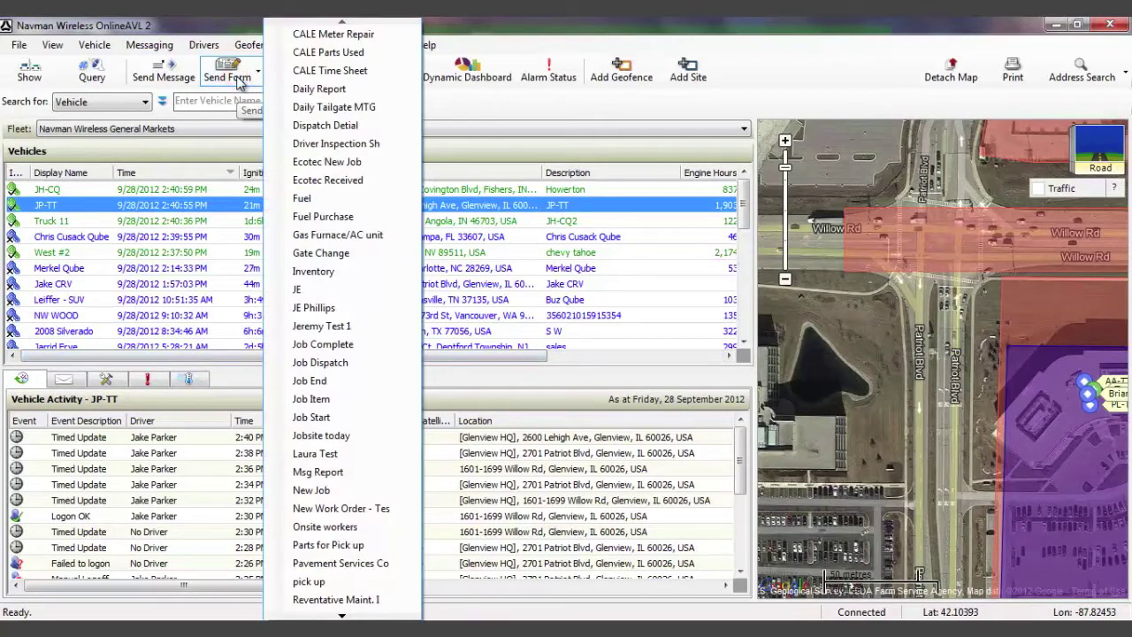
click(339, 367)
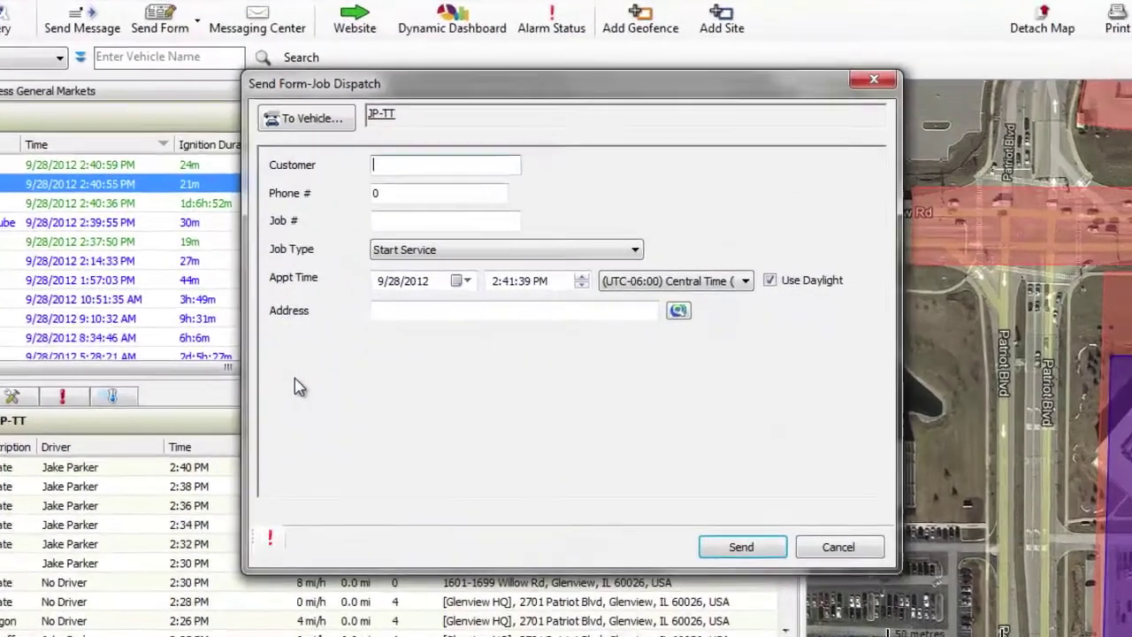
click(425, 166)
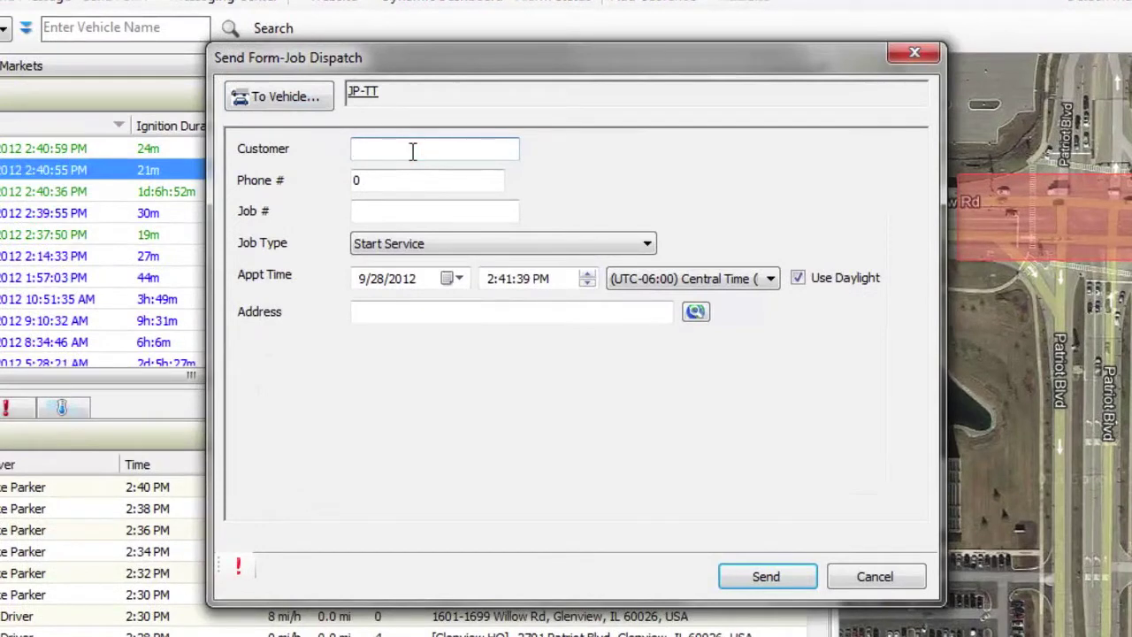
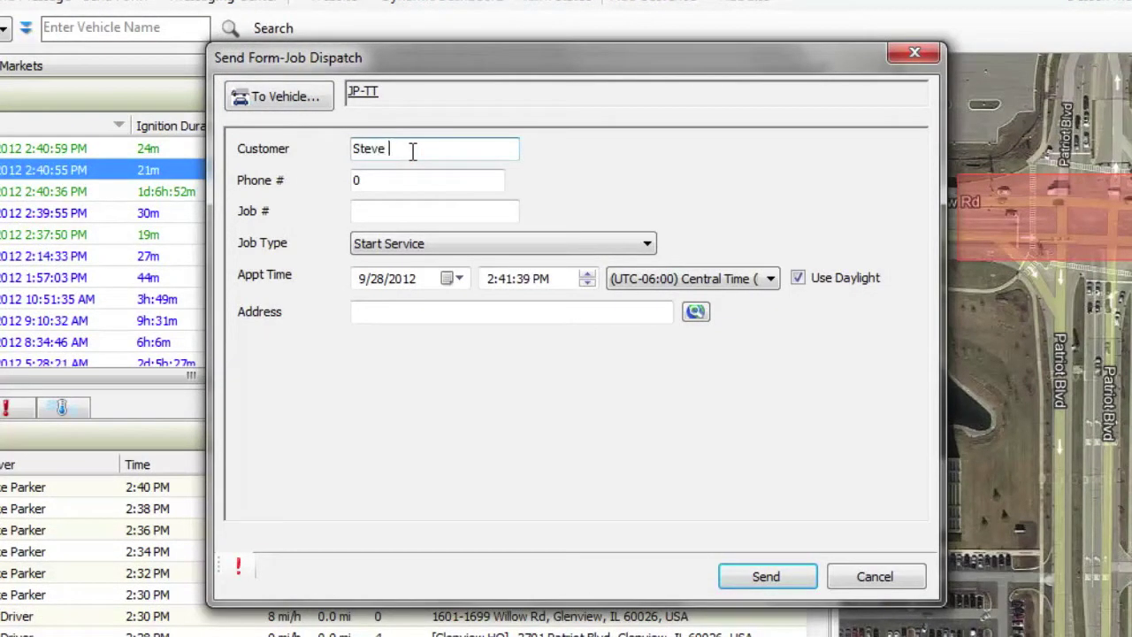
key(Tab)
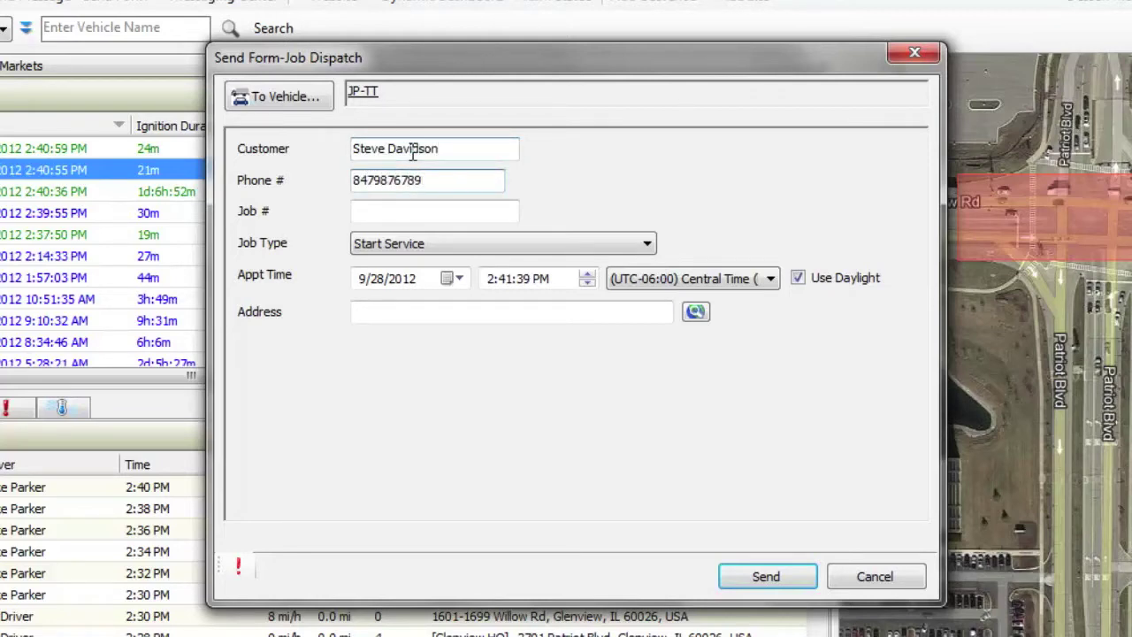
key(Tab)
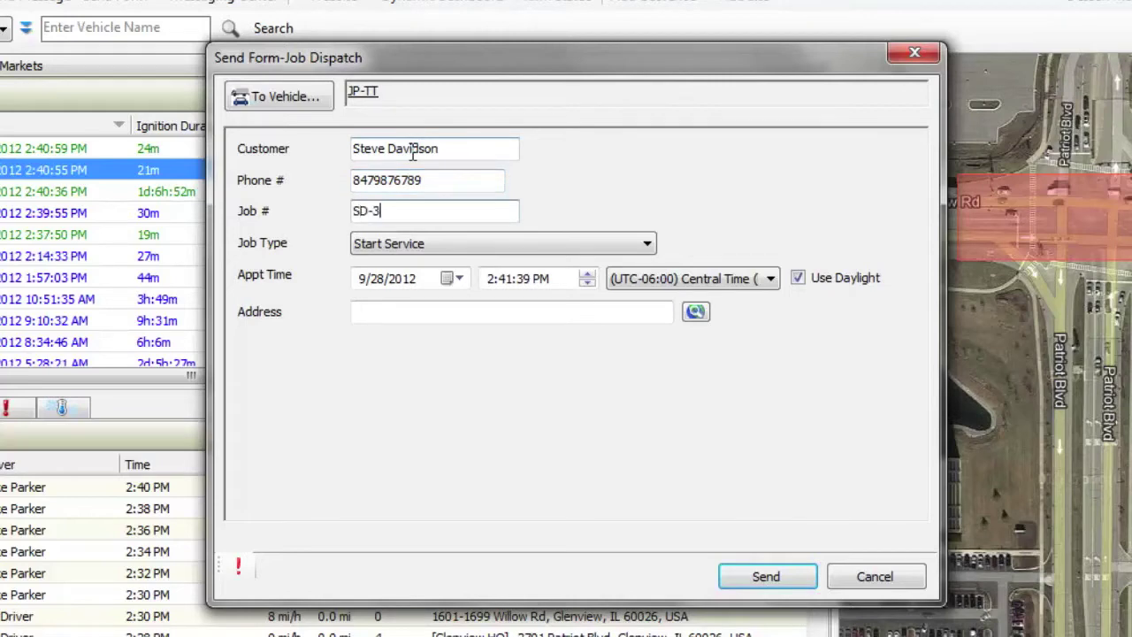
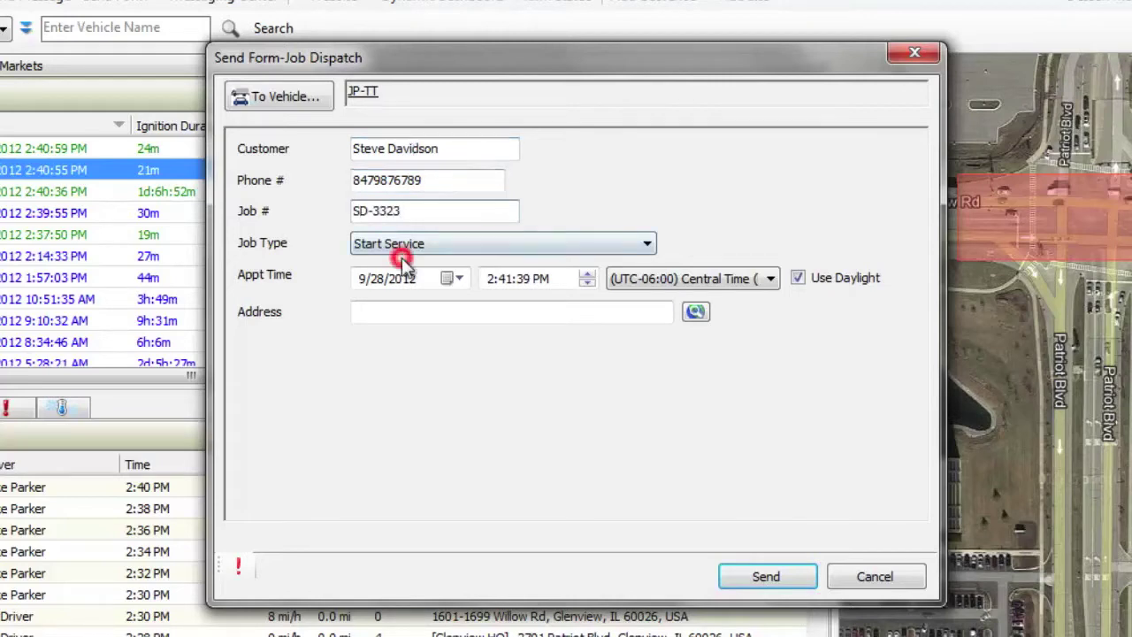
Set Job Type to Repair and enter the customer's Northbrook street address.
click(402, 254)
click(405, 293)
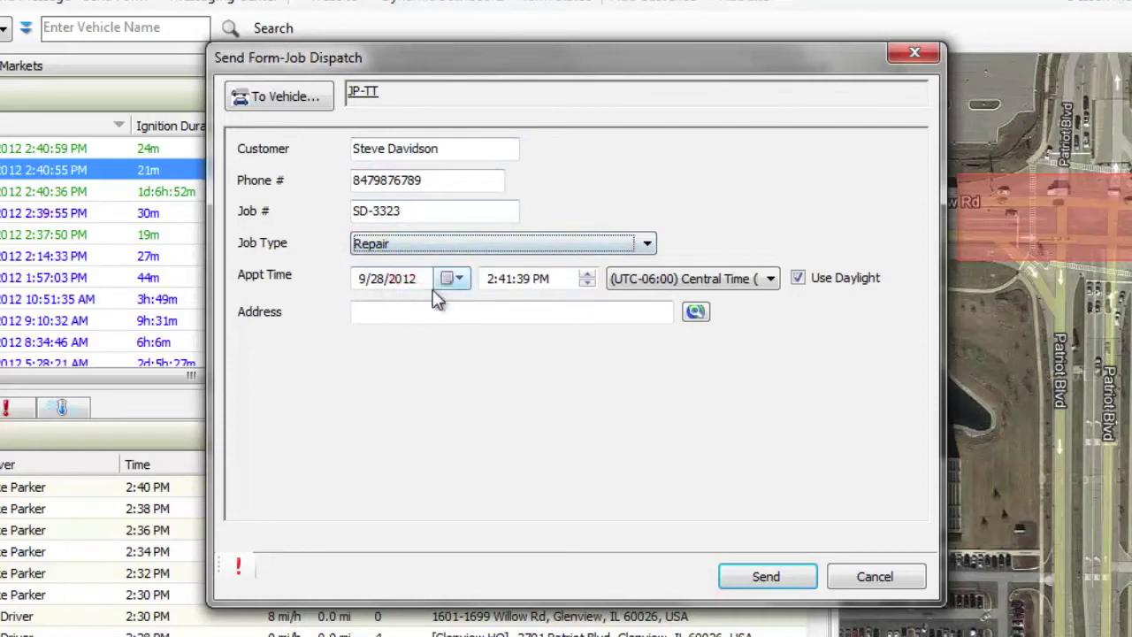
click(427, 313)
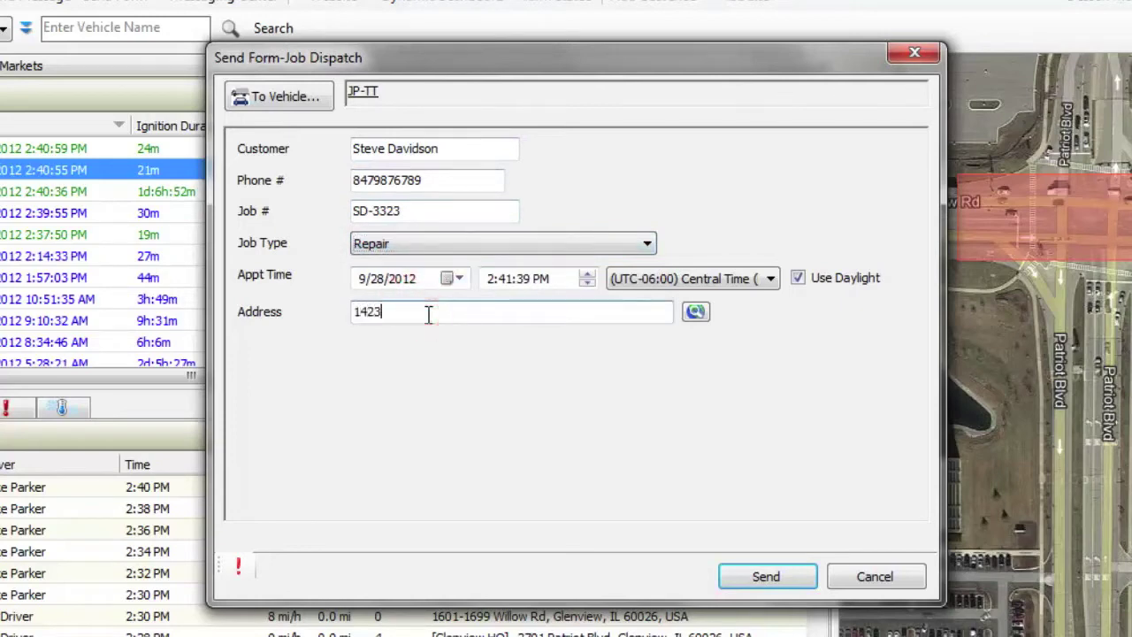
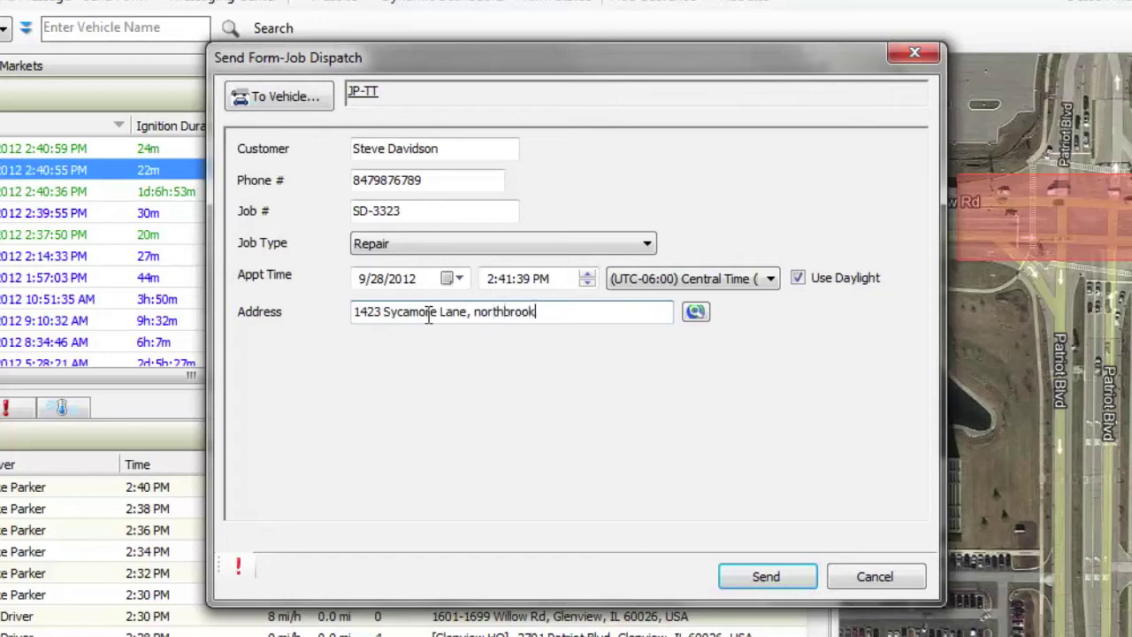
Search the address in Address Validation, zoom to Northbrook streets, and accept the single match.
click(694, 312)
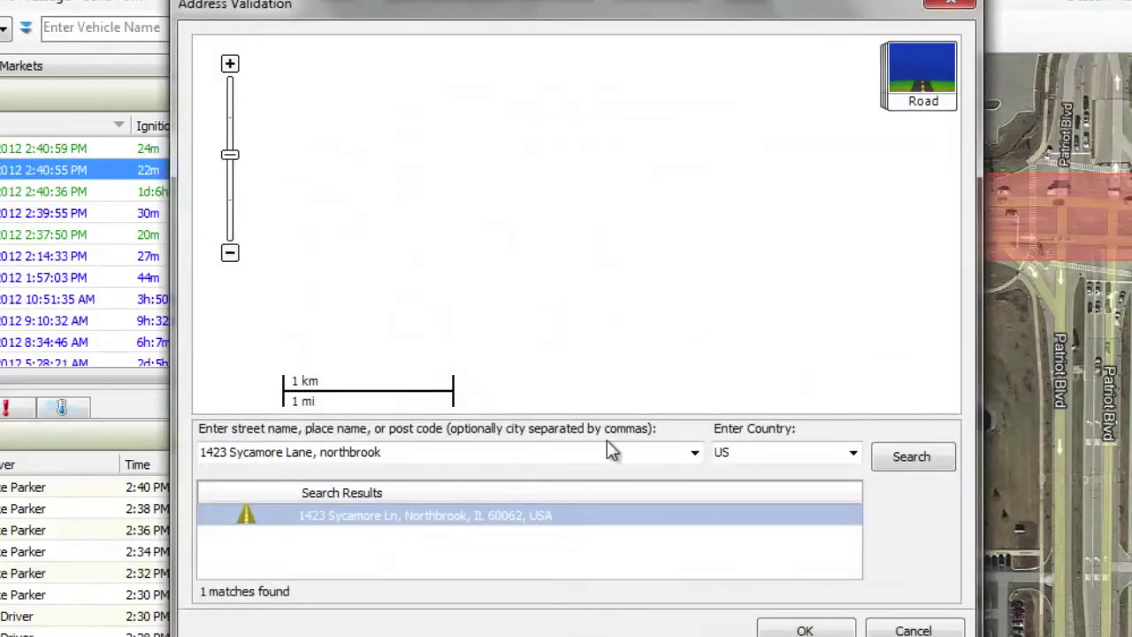
click(880, 461)
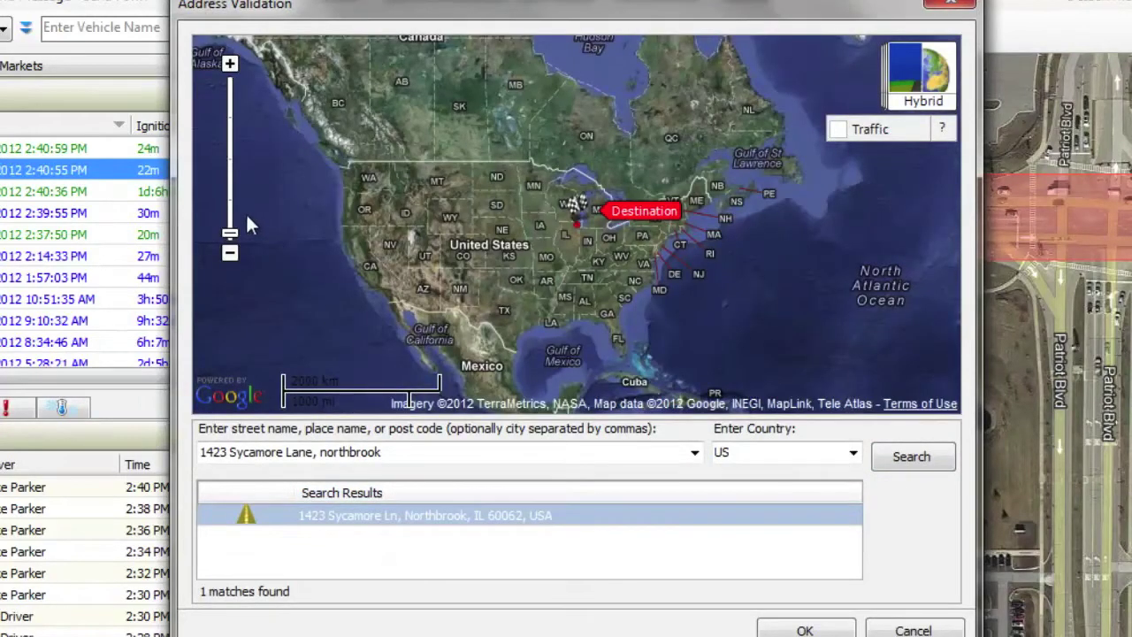
drag(230, 234, 236, 129)
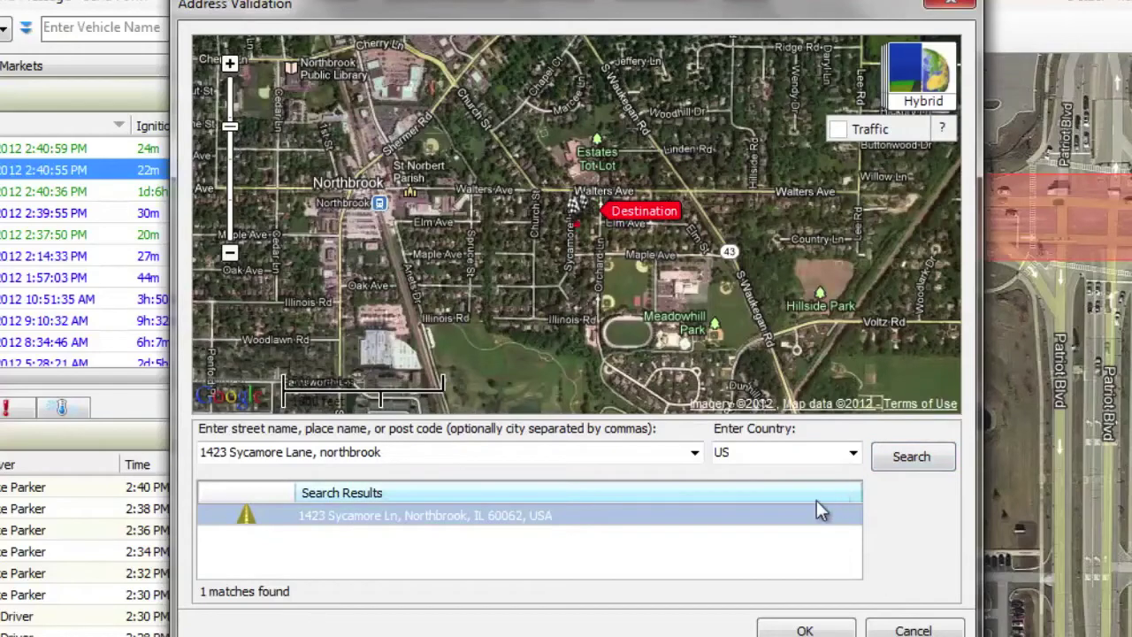
double_click(801, 512)
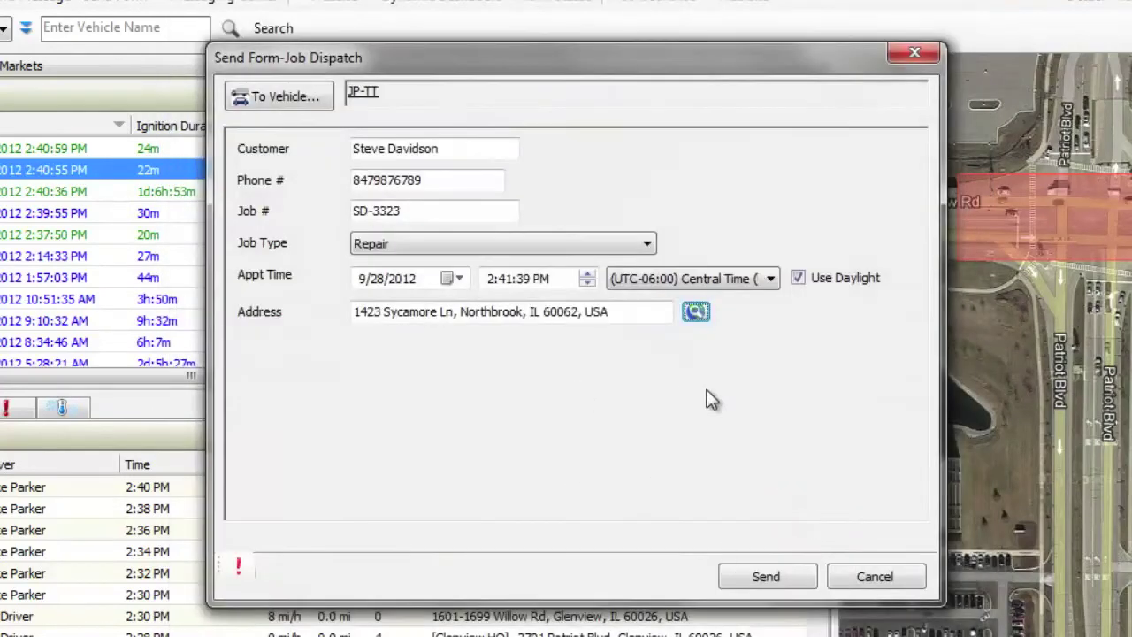
Send the completed Job Dispatch form to JP-TT.
click(768, 576)
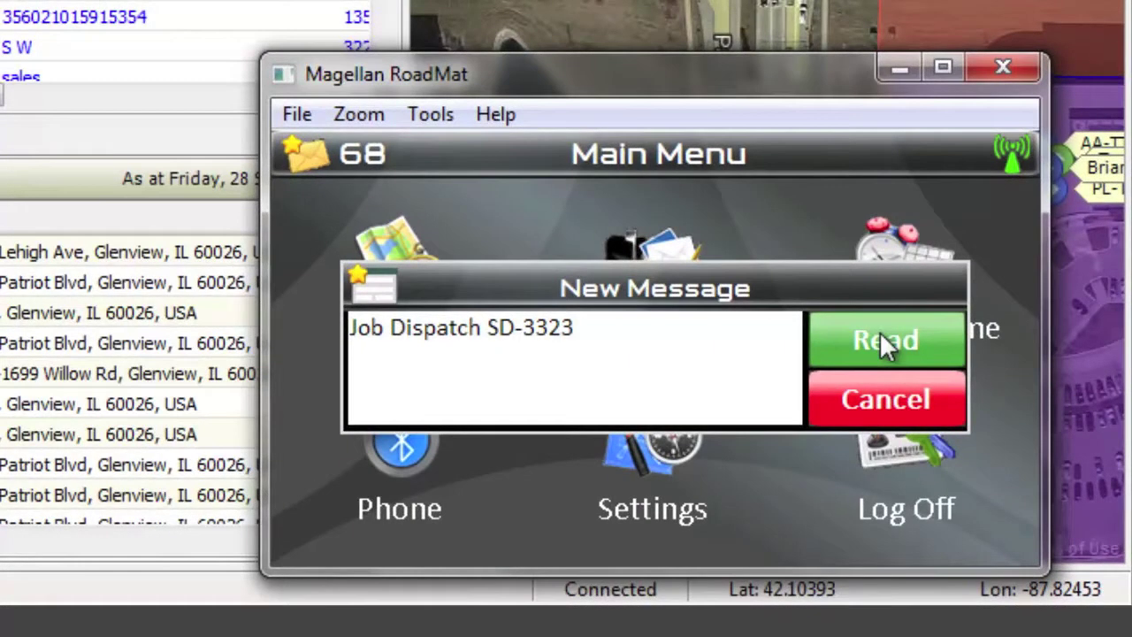
Read the job dispatch on the device, start navigation, and review the turn list beginning at Willow Rd.
click(884, 343)
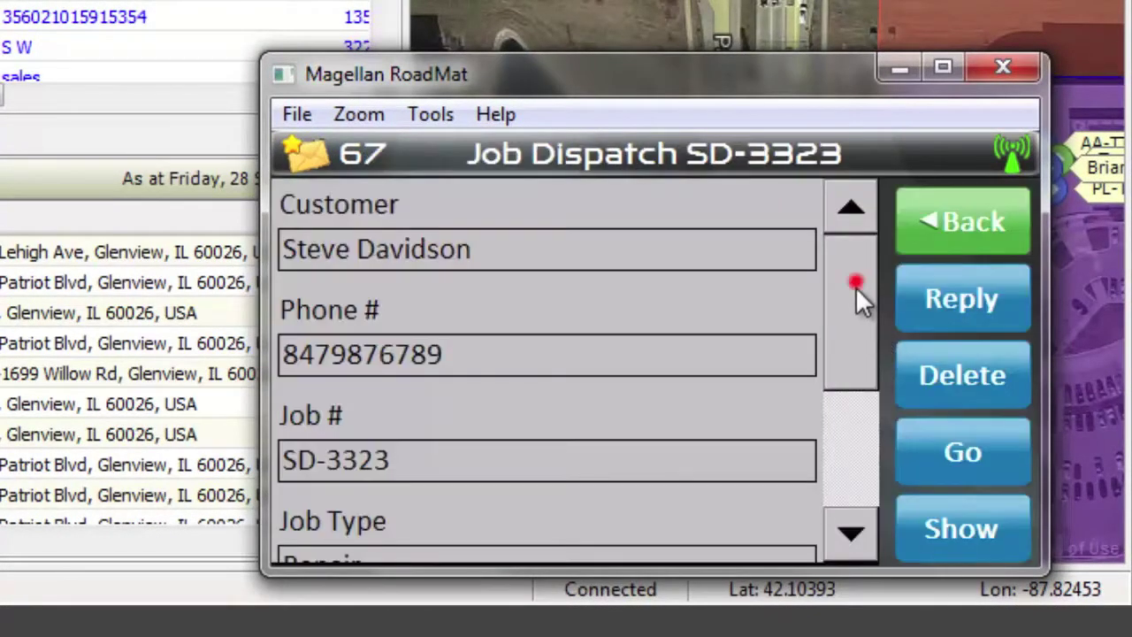
drag(855, 286, 865, 431)
click(987, 449)
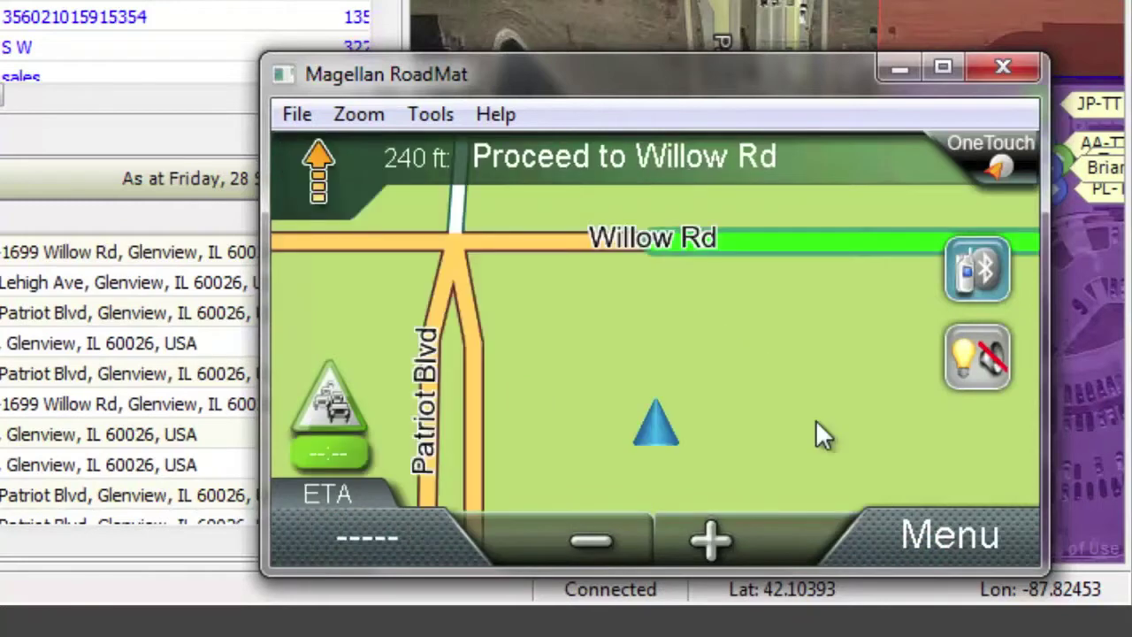
click(938, 531)
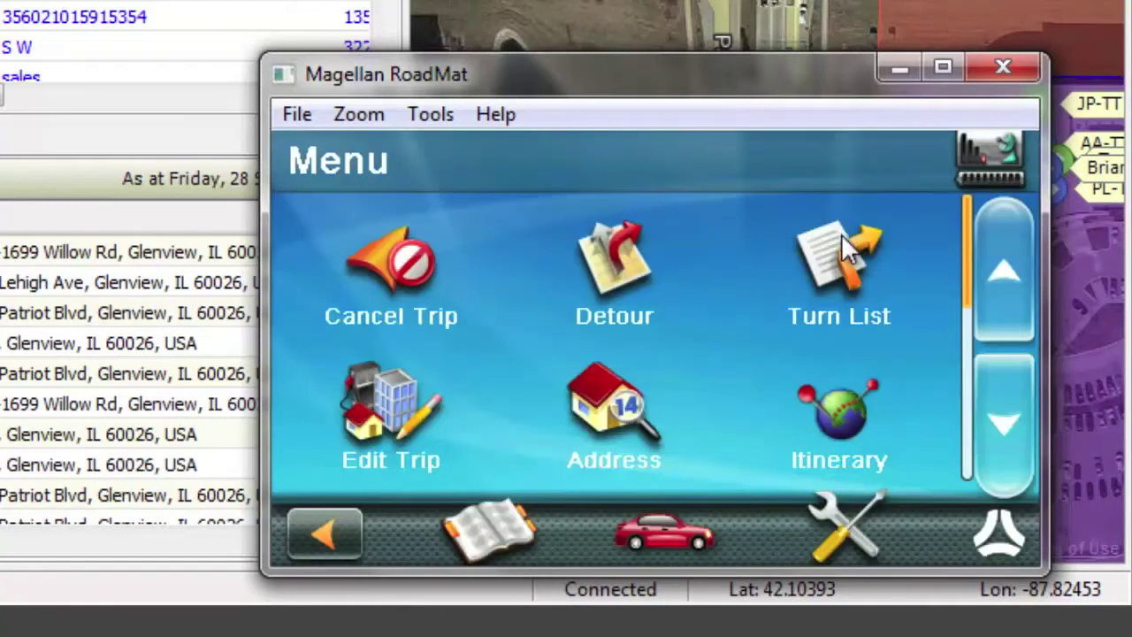
click(839, 261)
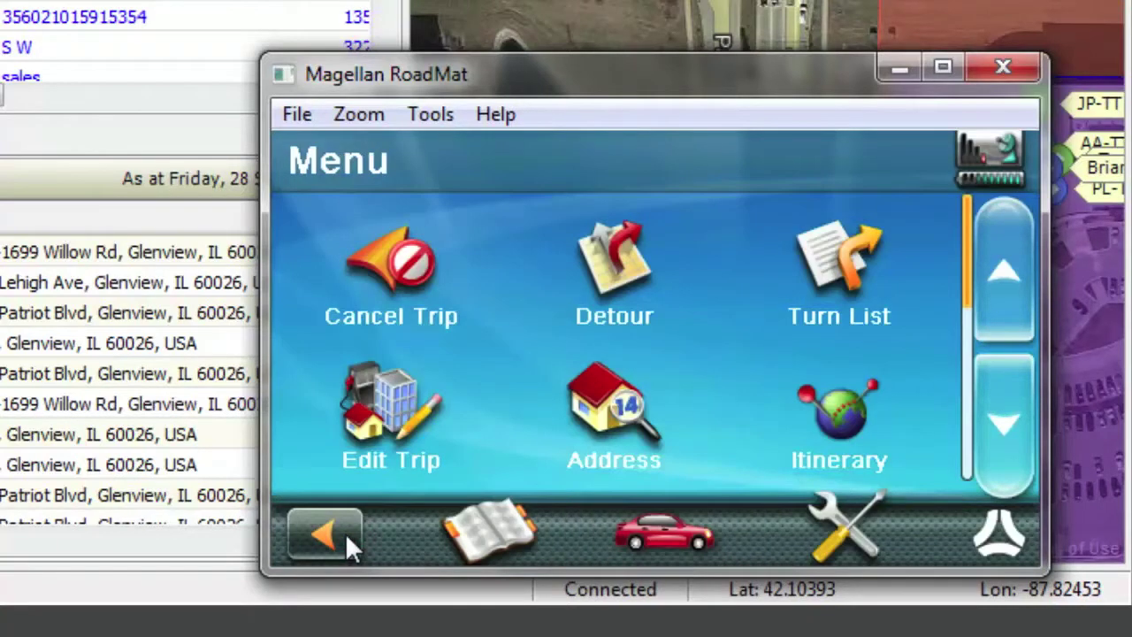
click(345, 533)
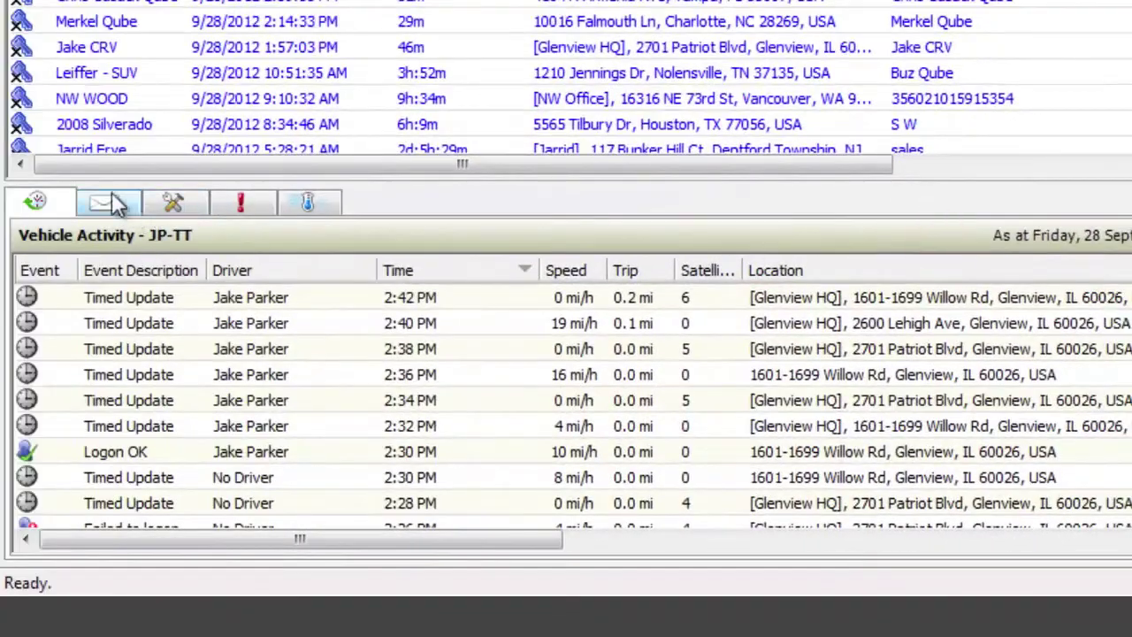
click(106, 203)
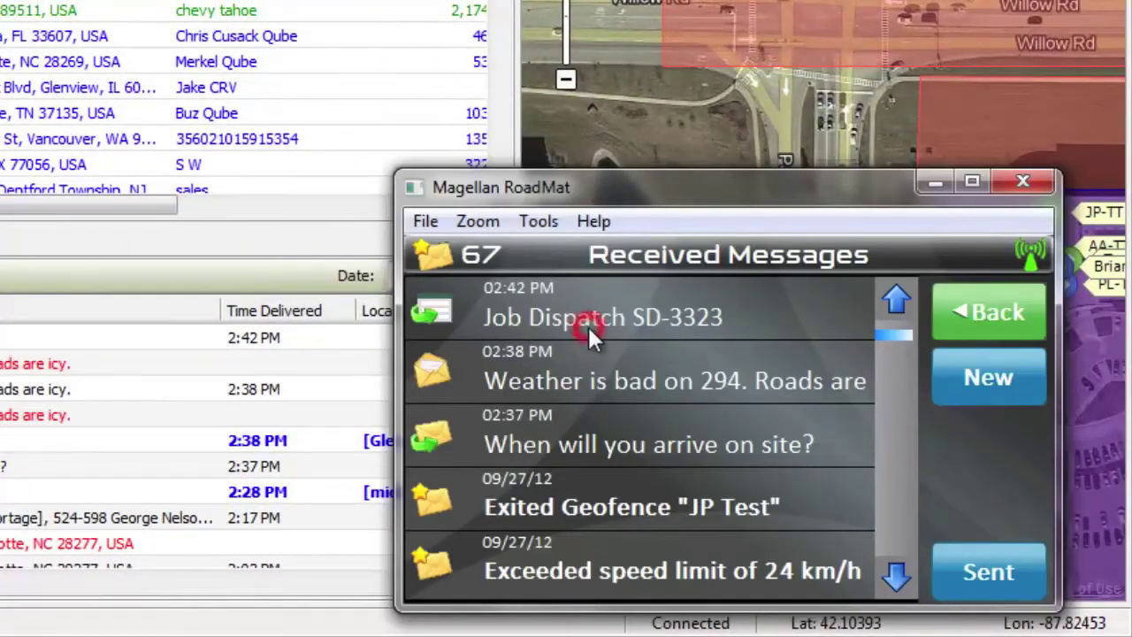
Reply to the job dispatch with a Job Complete form, setting Parts Used to Connectors.
click(589, 327)
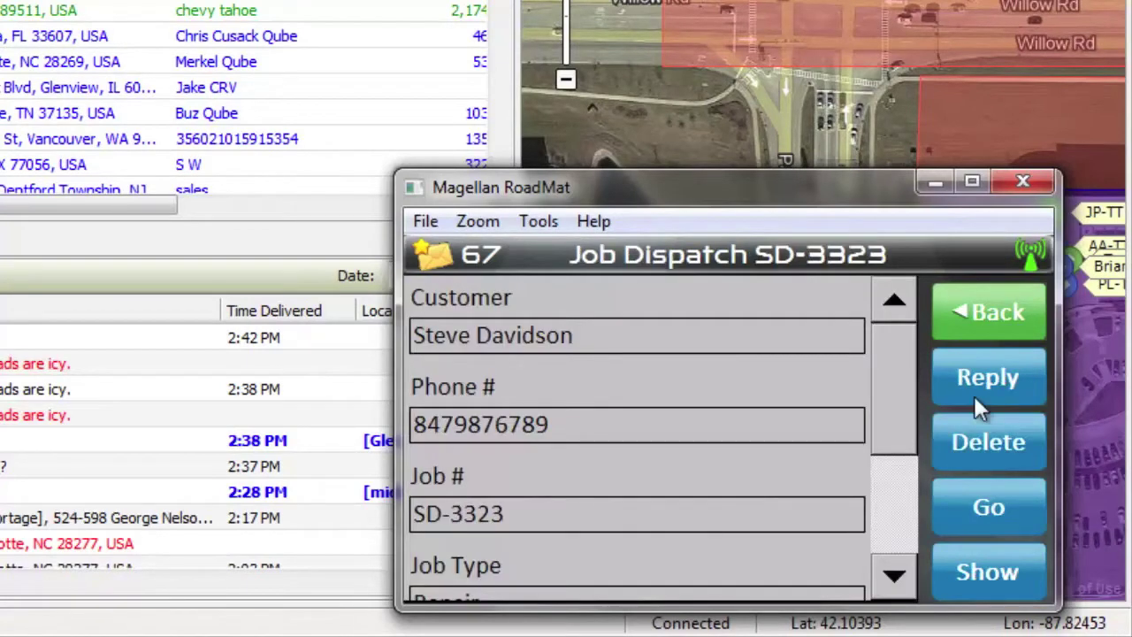
click(1001, 377)
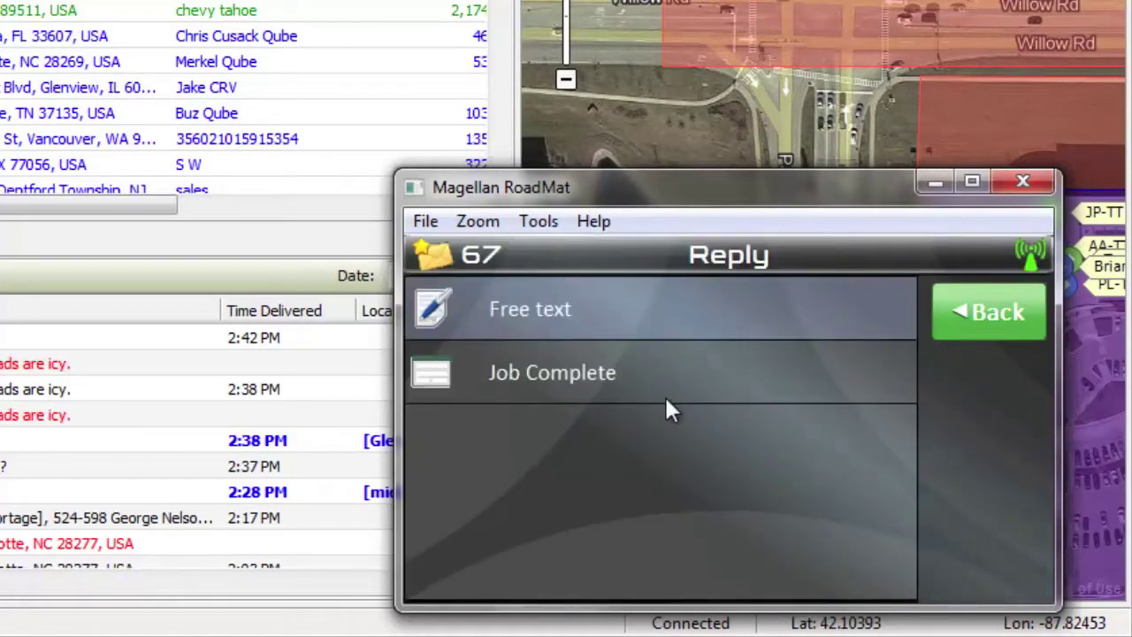
click(595, 368)
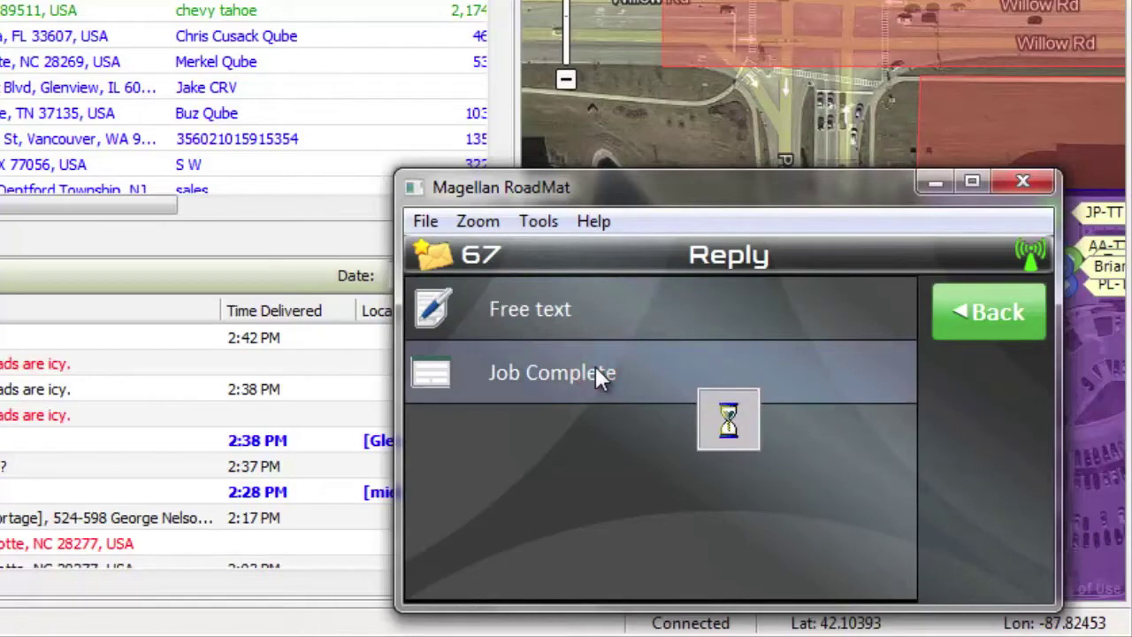
click(694, 538)
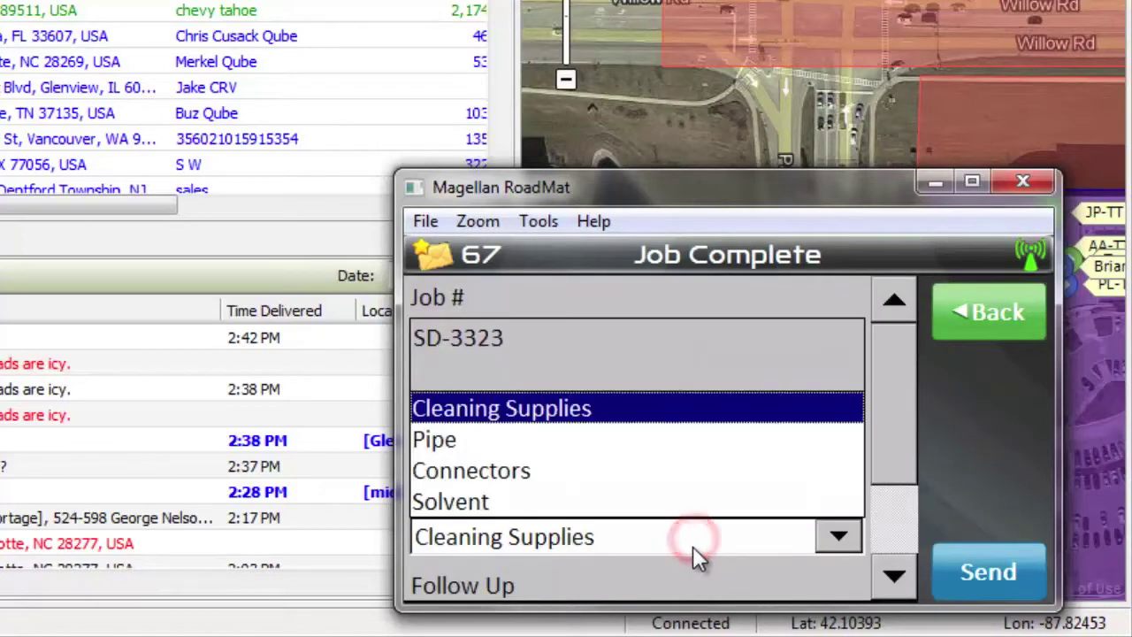
click(627, 471)
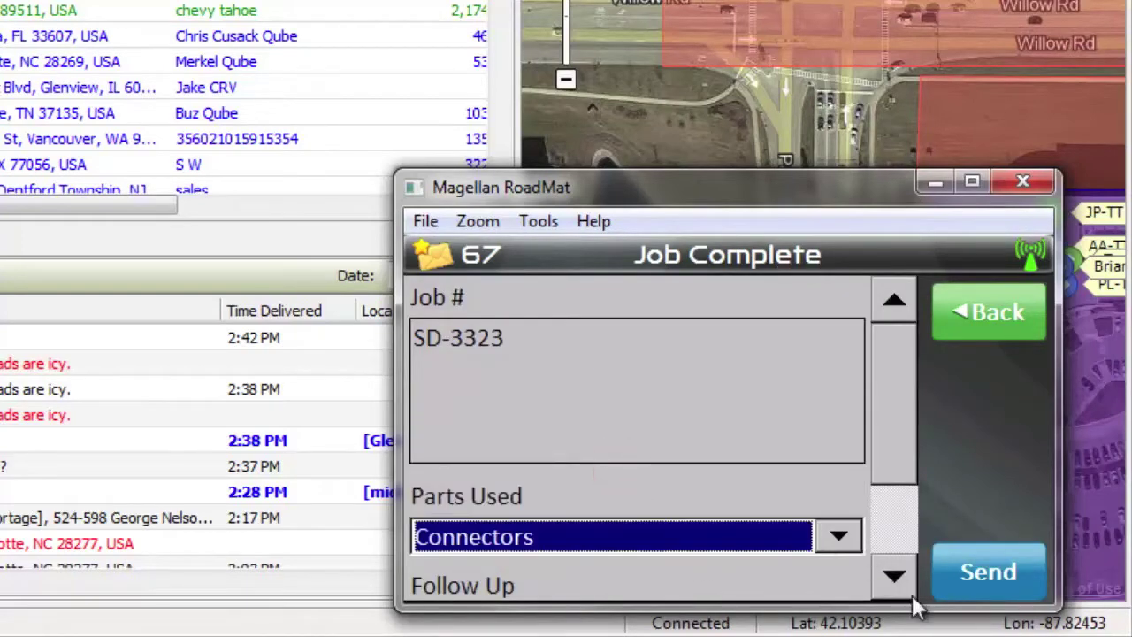
Keep Follow Up as Job Completed, set Payment to Invoice Please, and send the form.
click(897, 580)
click(898, 582)
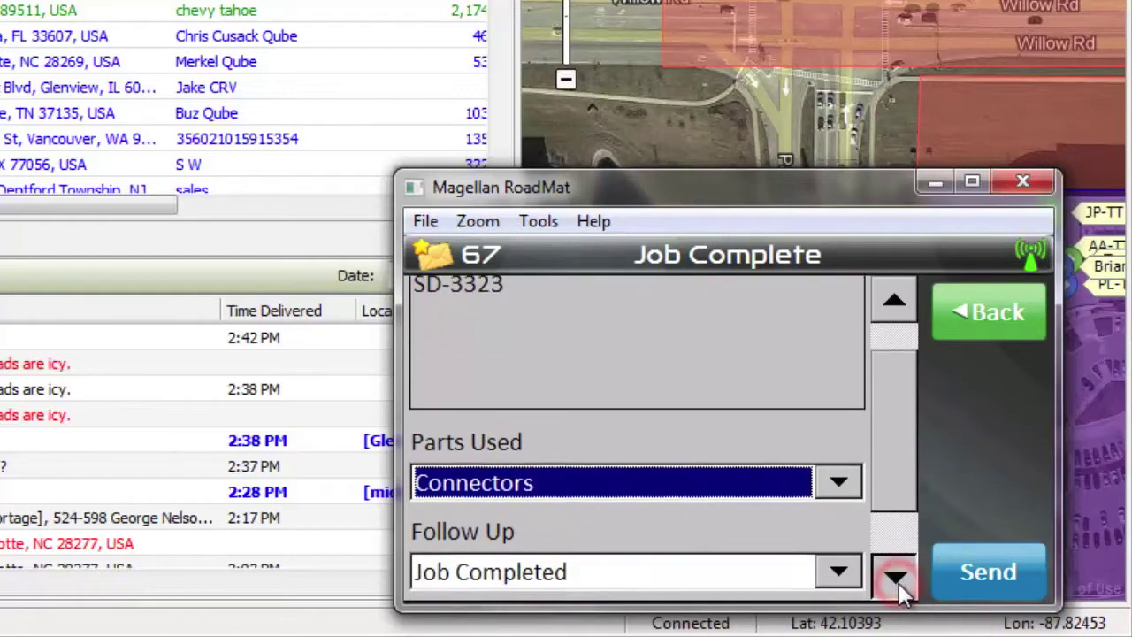
click(897, 580)
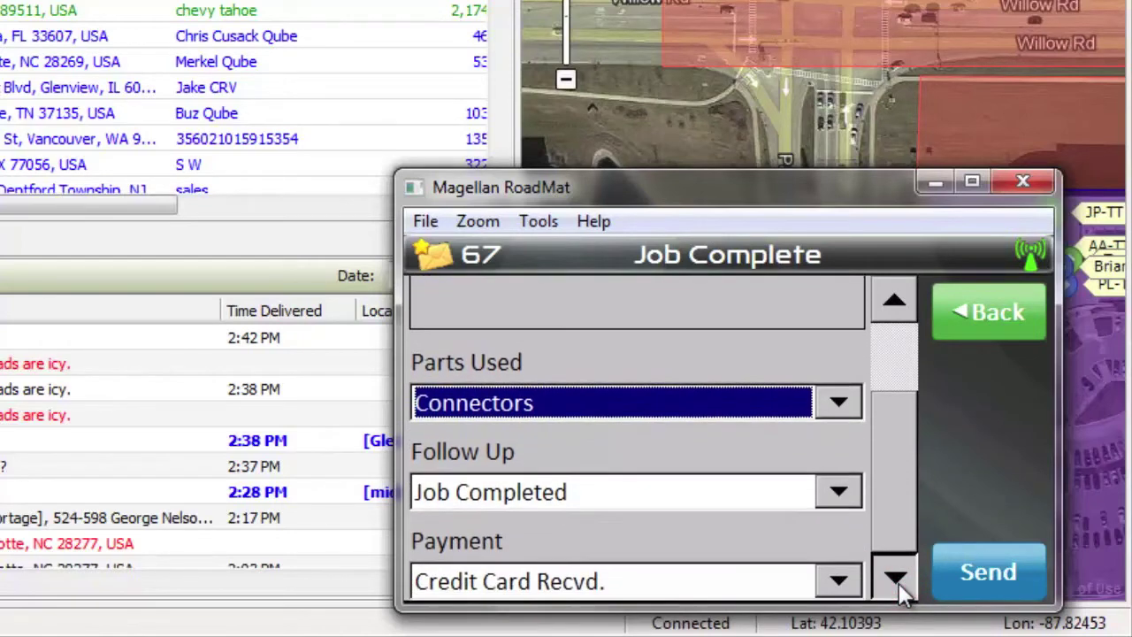
click(745, 489)
click(746, 489)
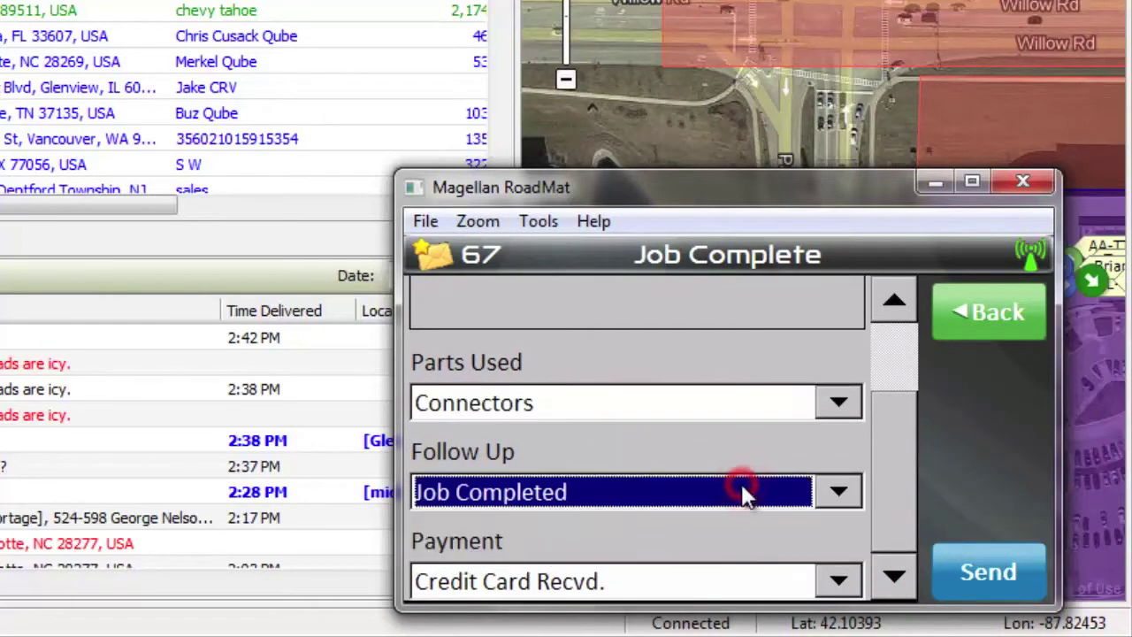
click(741, 582)
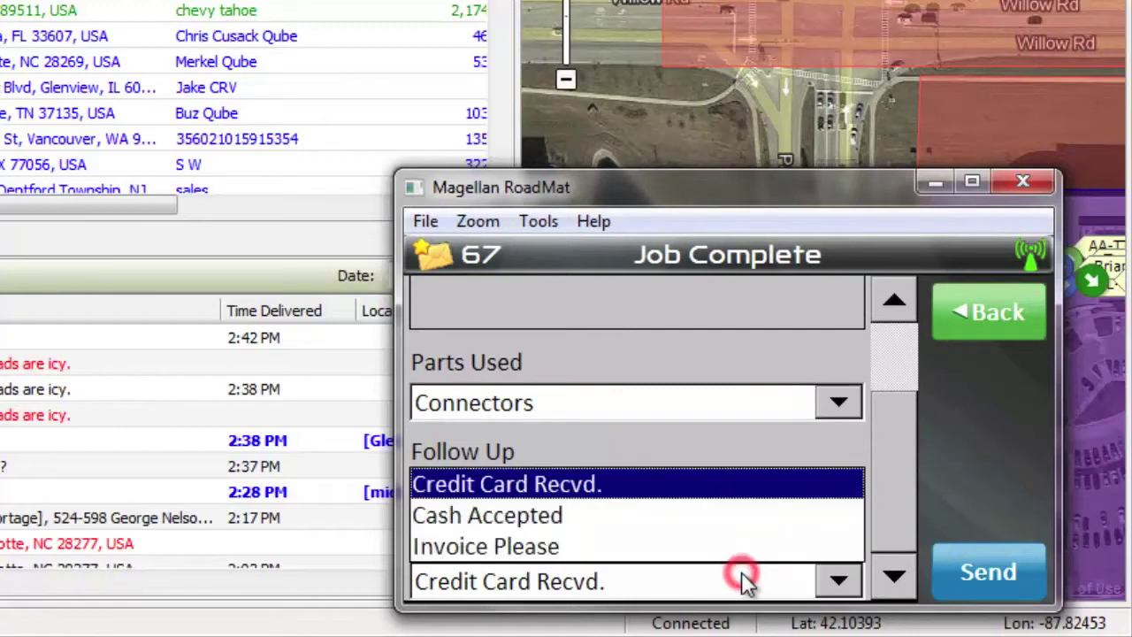
click(659, 541)
click(988, 566)
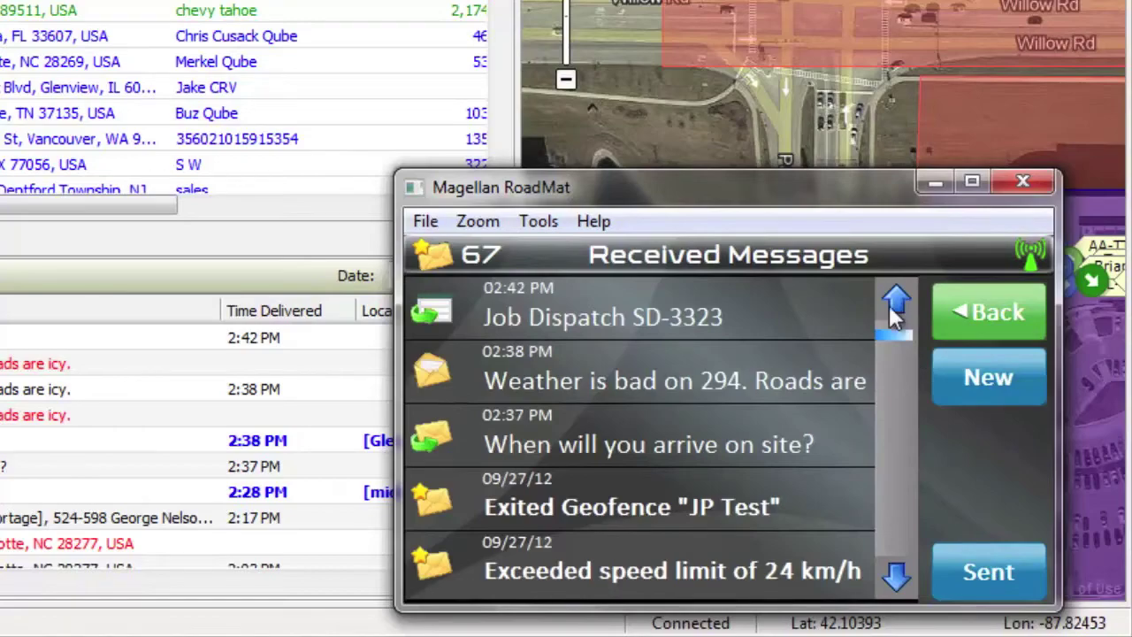
click(222, 257)
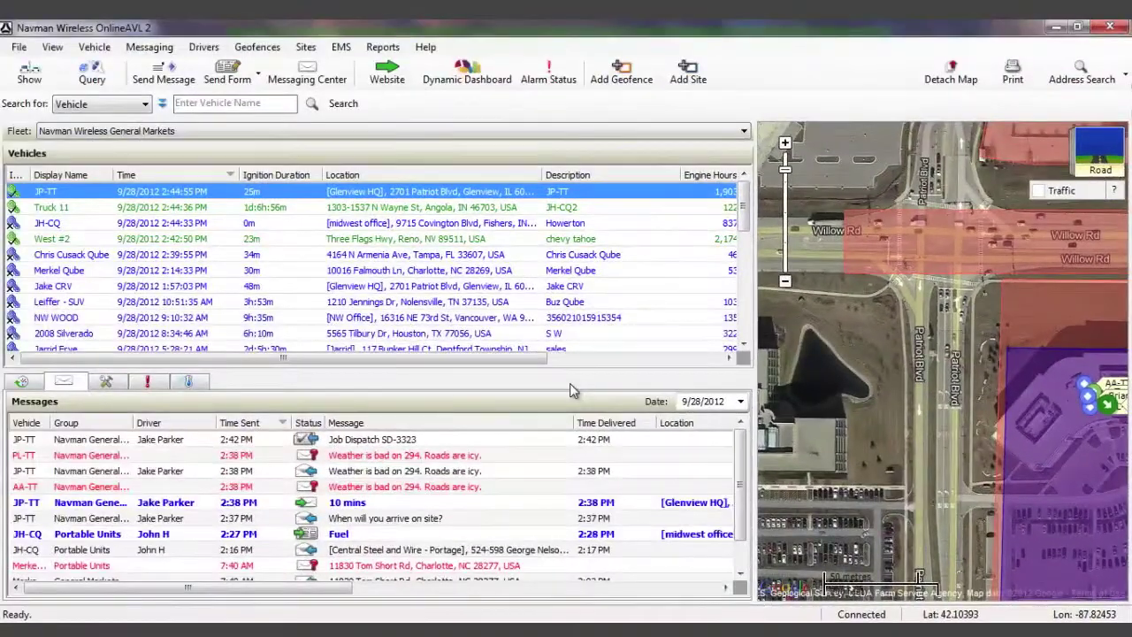
click(424, 440)
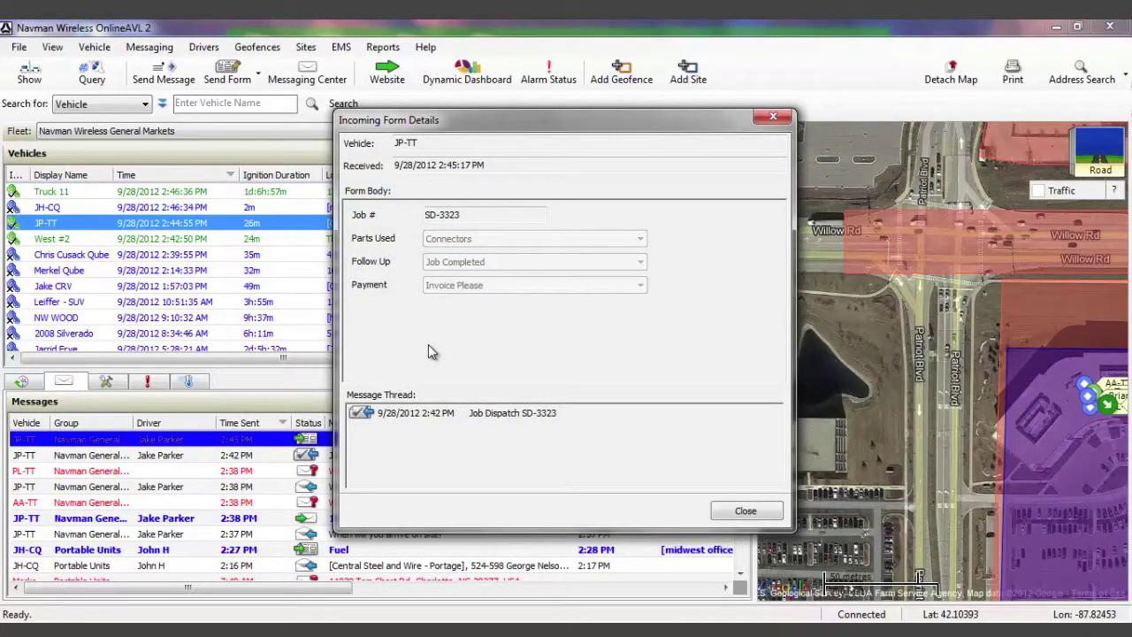
click(746, 510)
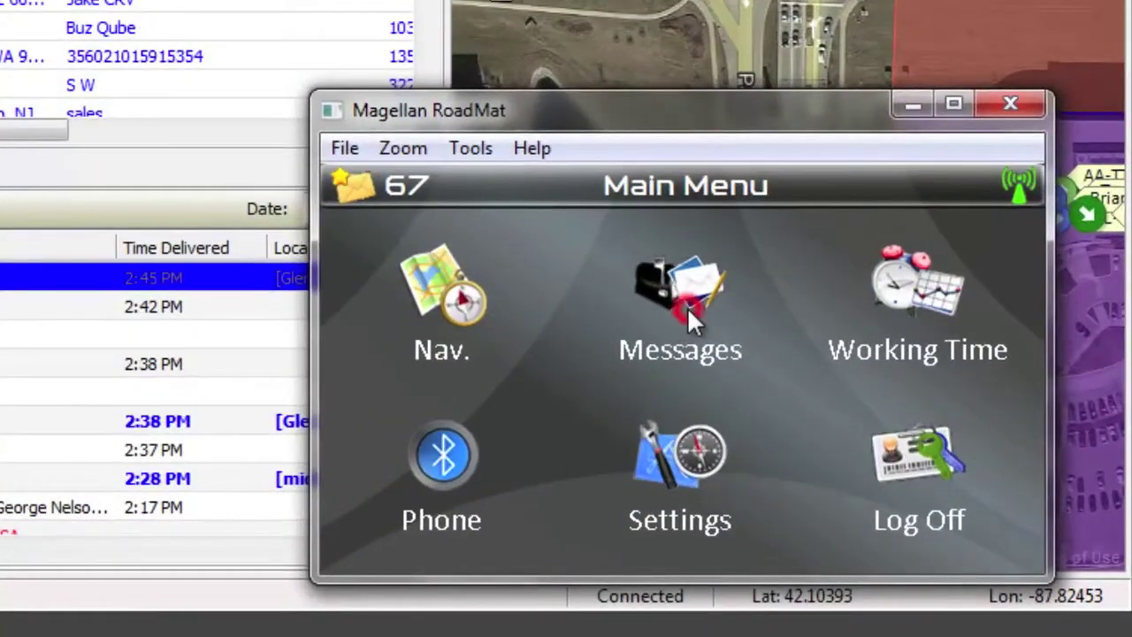
Start a new Fuel Purchase form and enter odometer reading 52147.
click(687, 307)
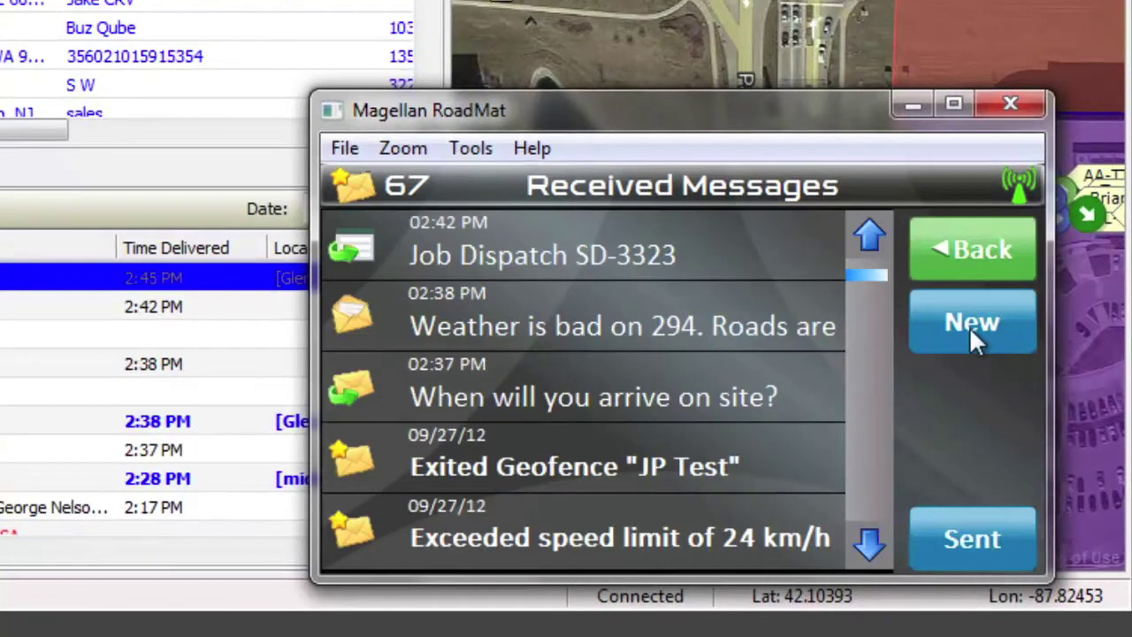
click(972, 332)
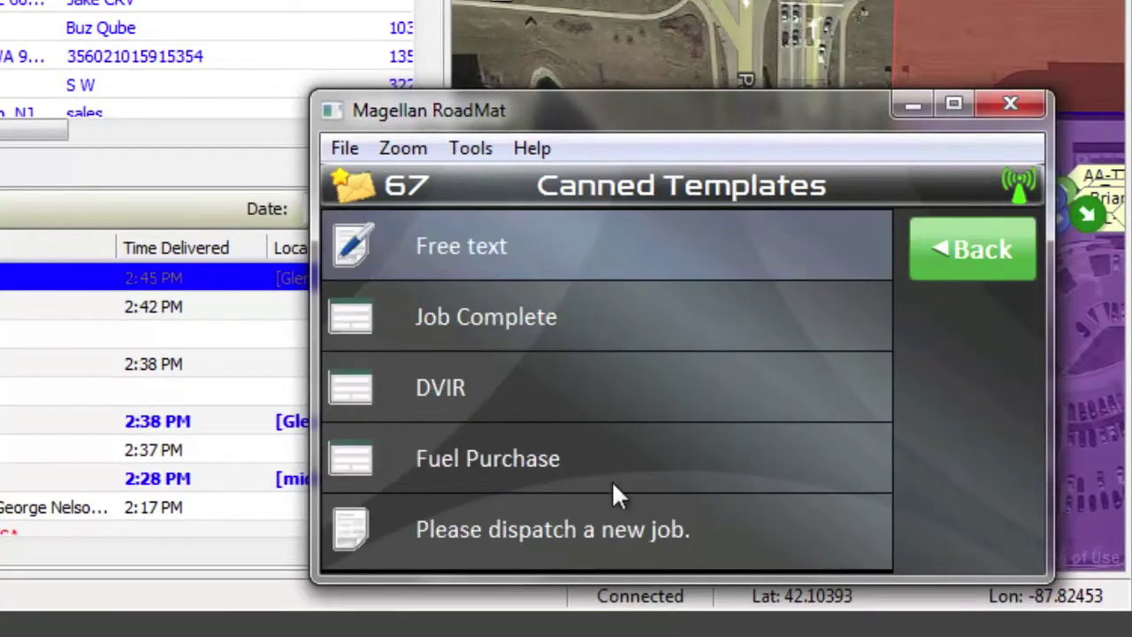
click(613, 467)
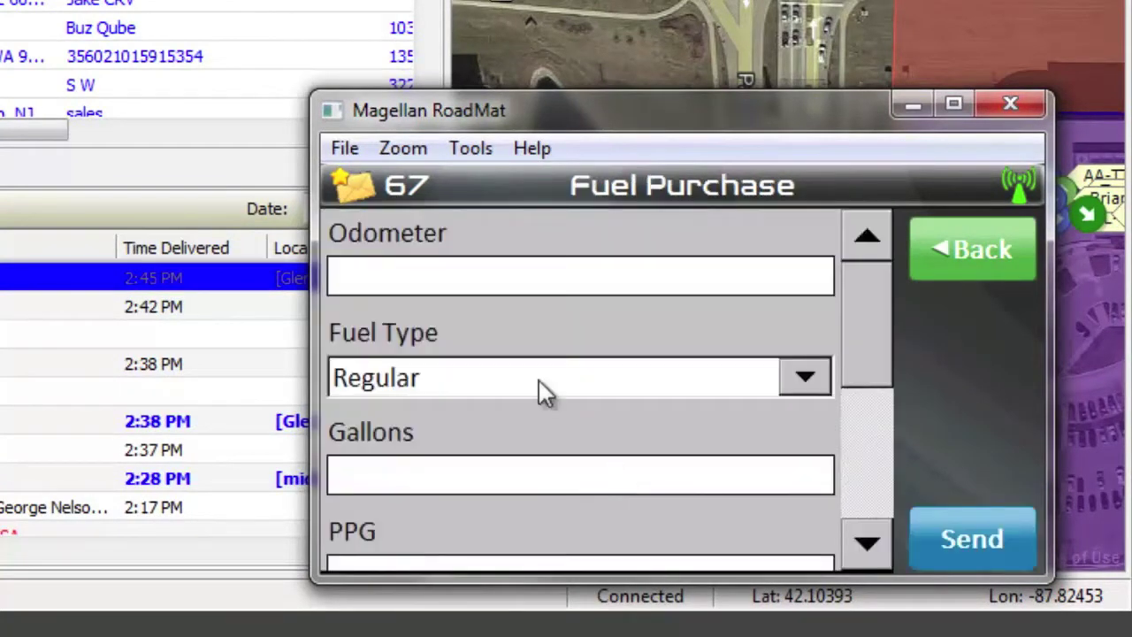
click(488, 279)
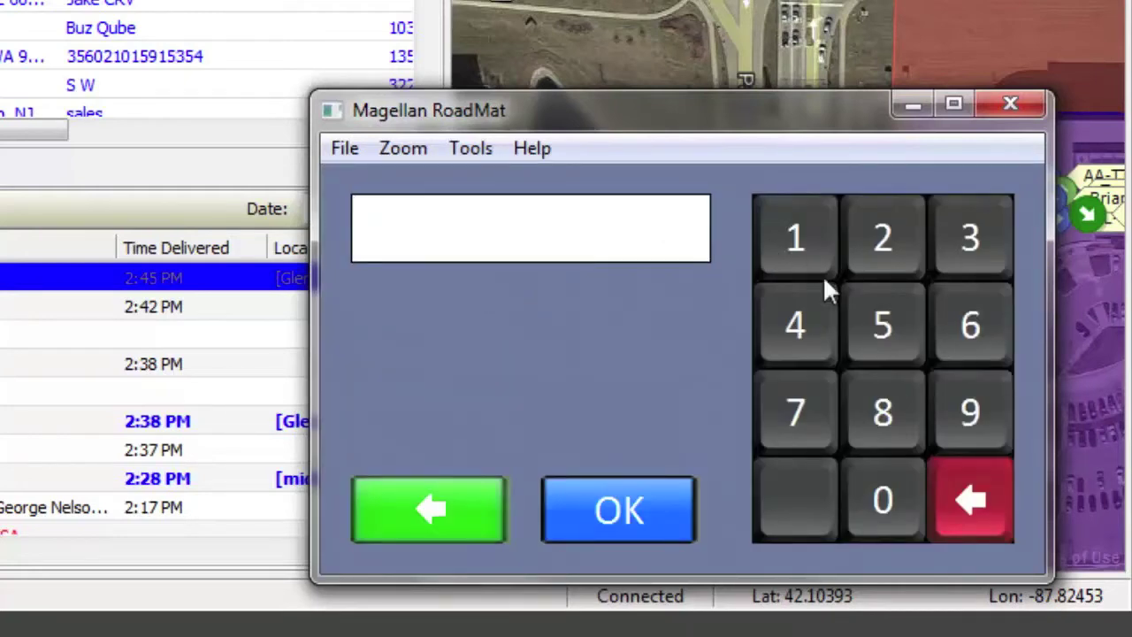
click(862, 304)
click(869, 253)
click(812, 253)
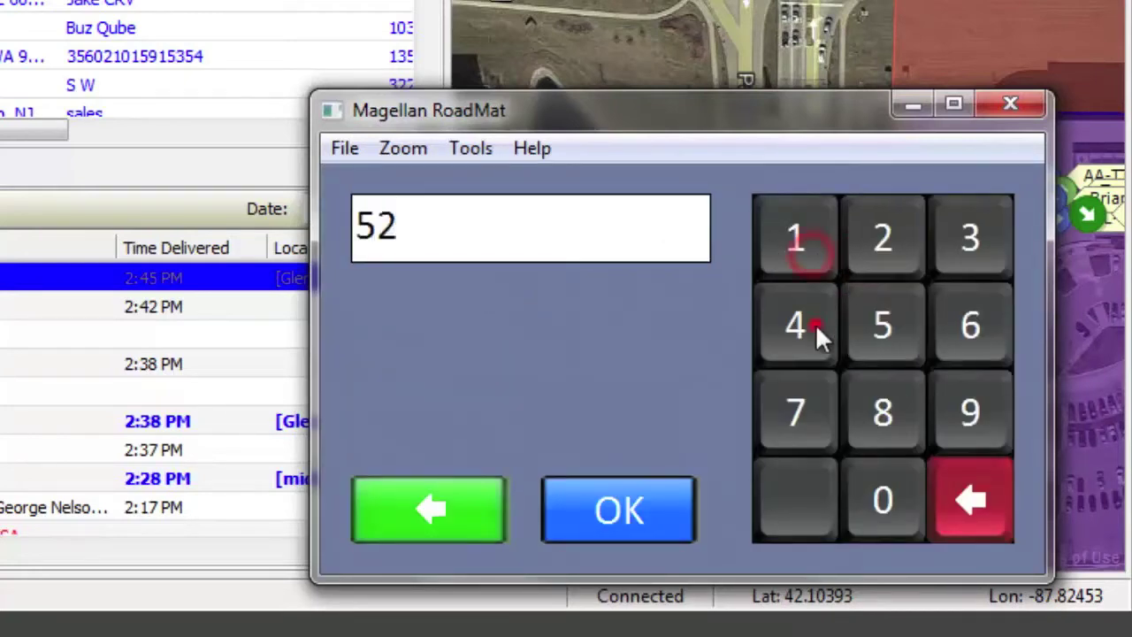
click(816, 323)
click(816, 392)
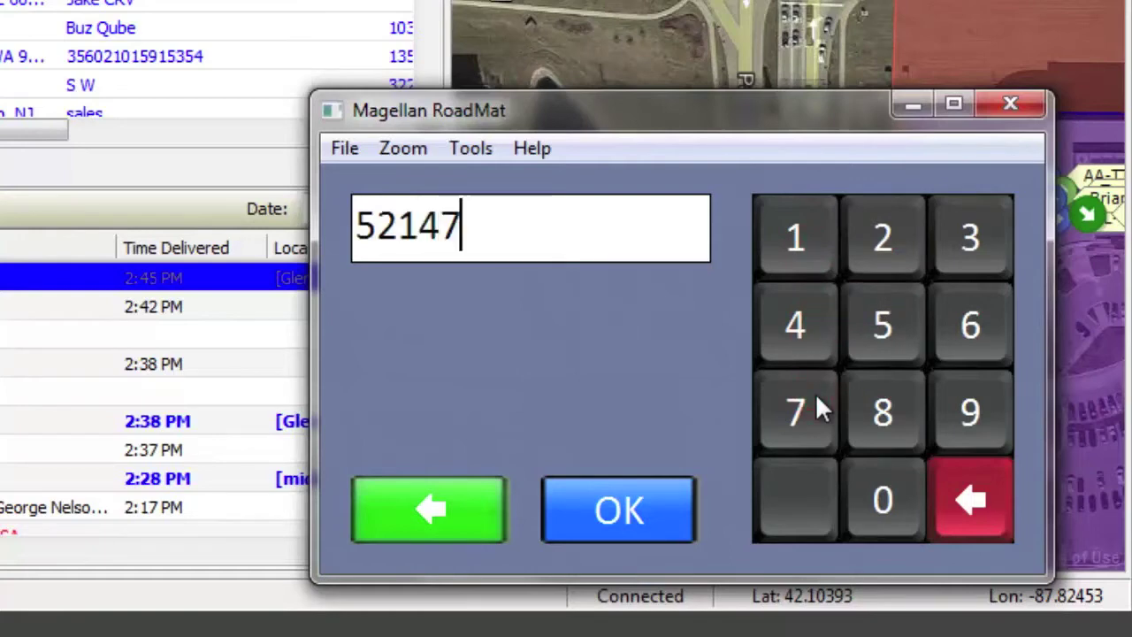
click(663, 513)
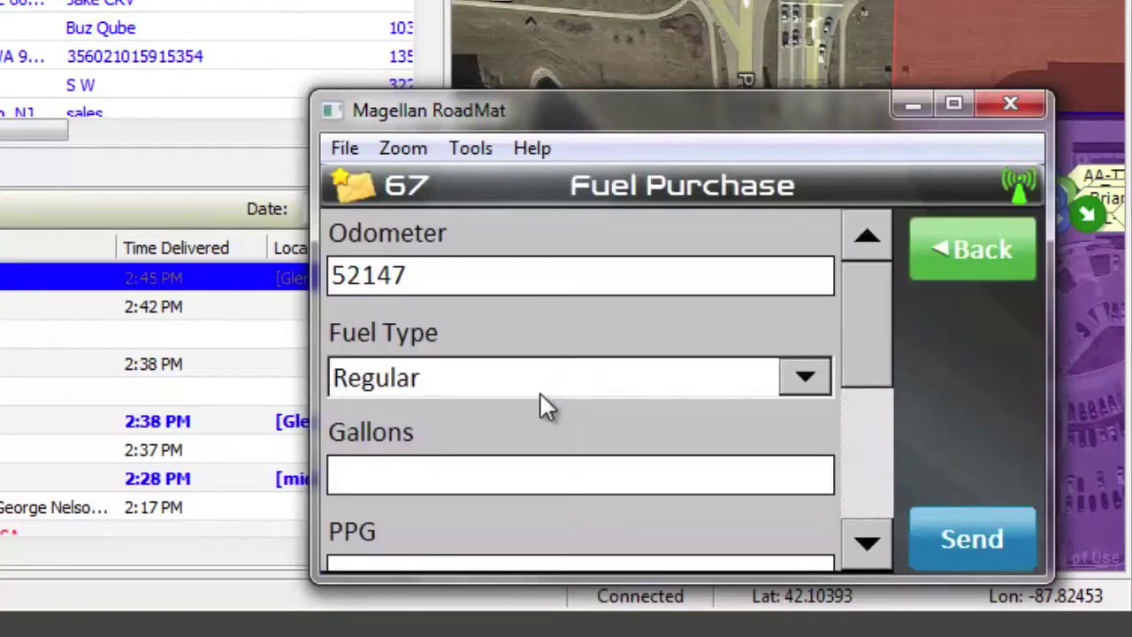
Choose Premium fuel and enter 010.000 gallons.
click(540, 382)
click(513, 459)
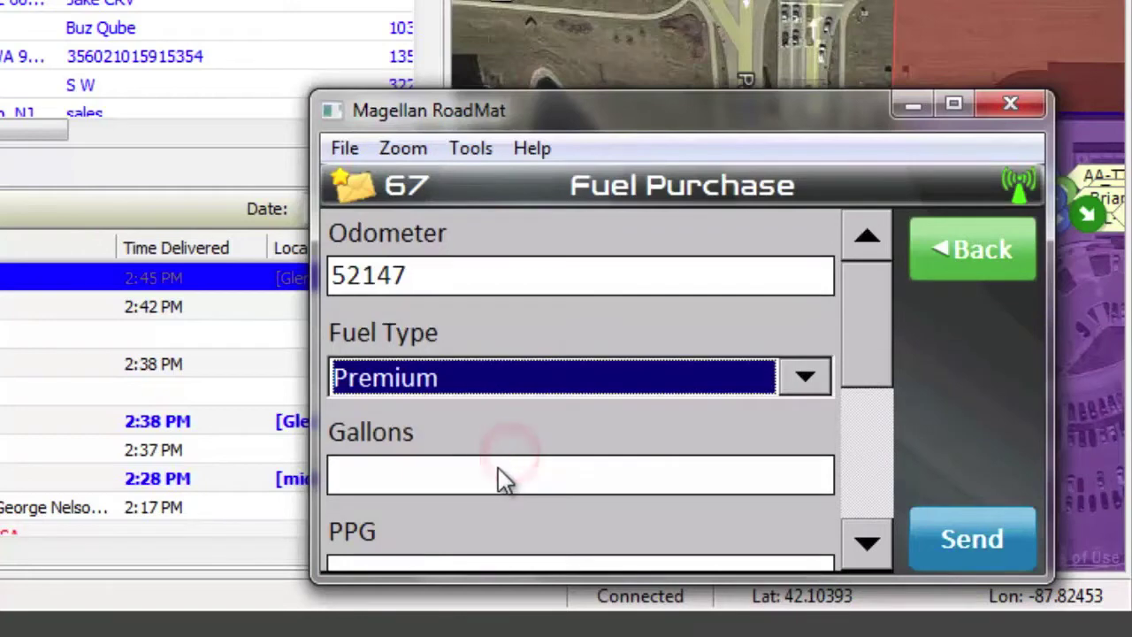
click(497, 475)
click(798, 240)
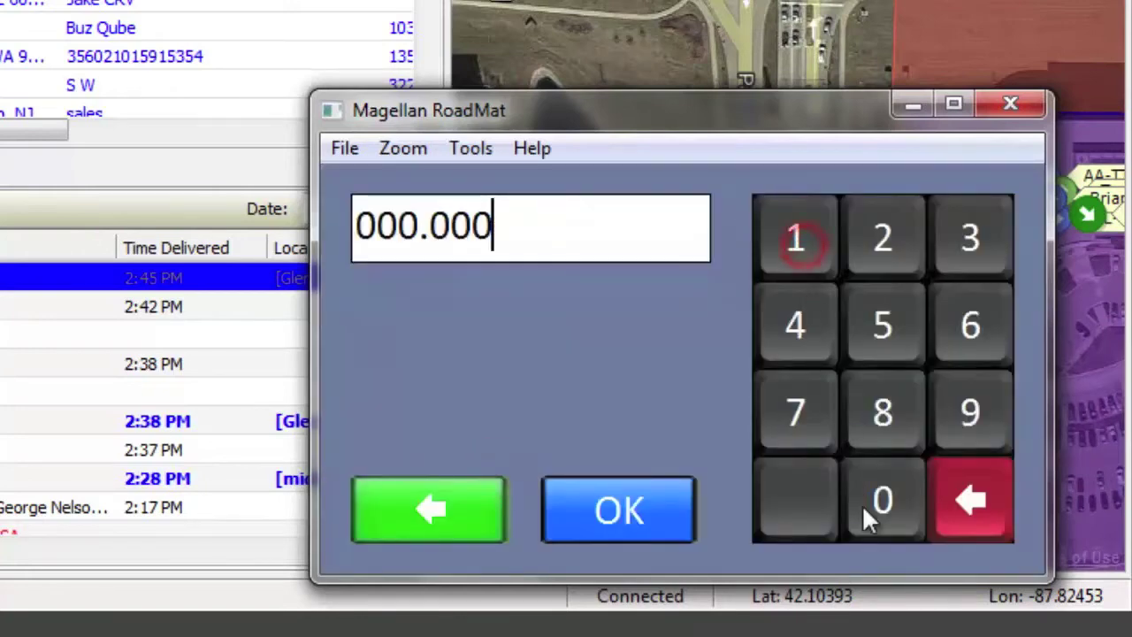
click(878, 513)
click(879, 513)
click(879, 513)
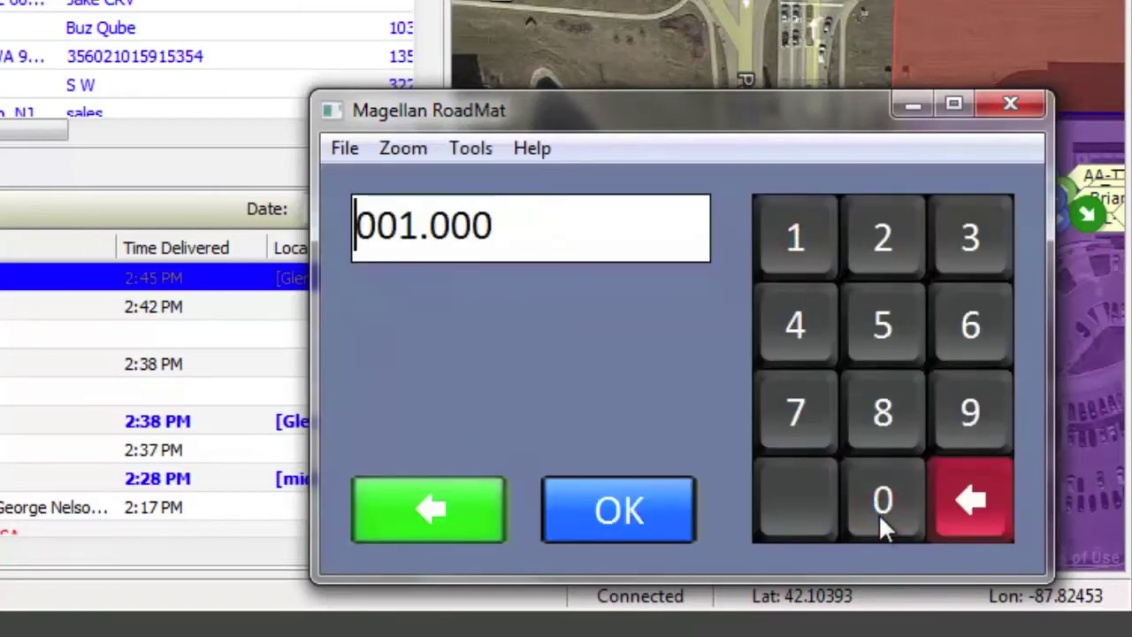
click(879, 513)
click(651, 508)
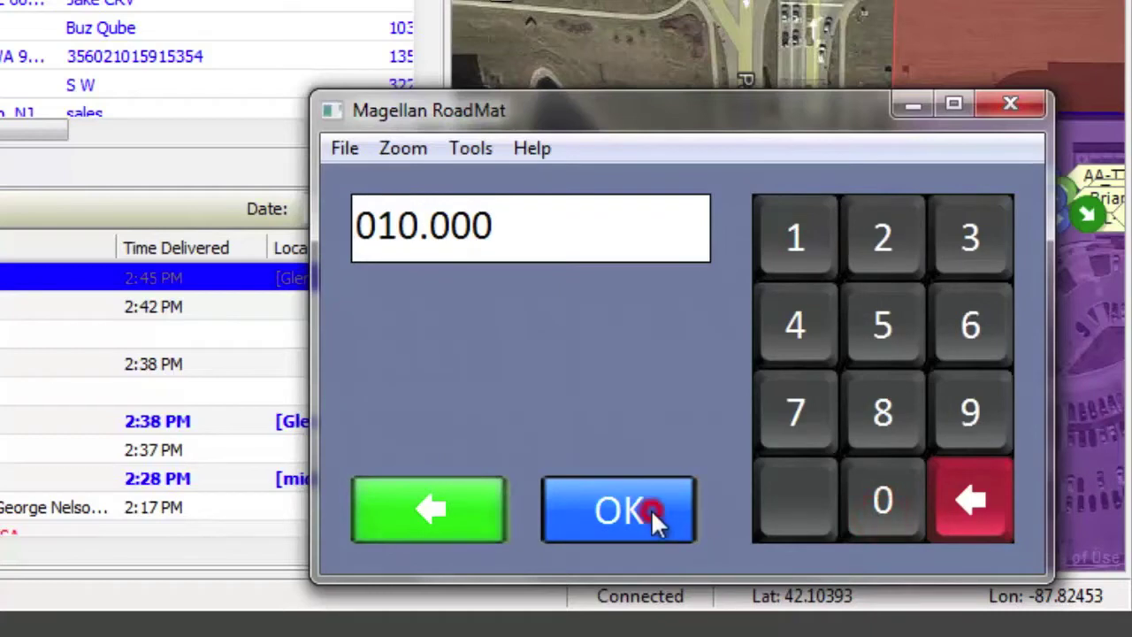
click(872, 540)
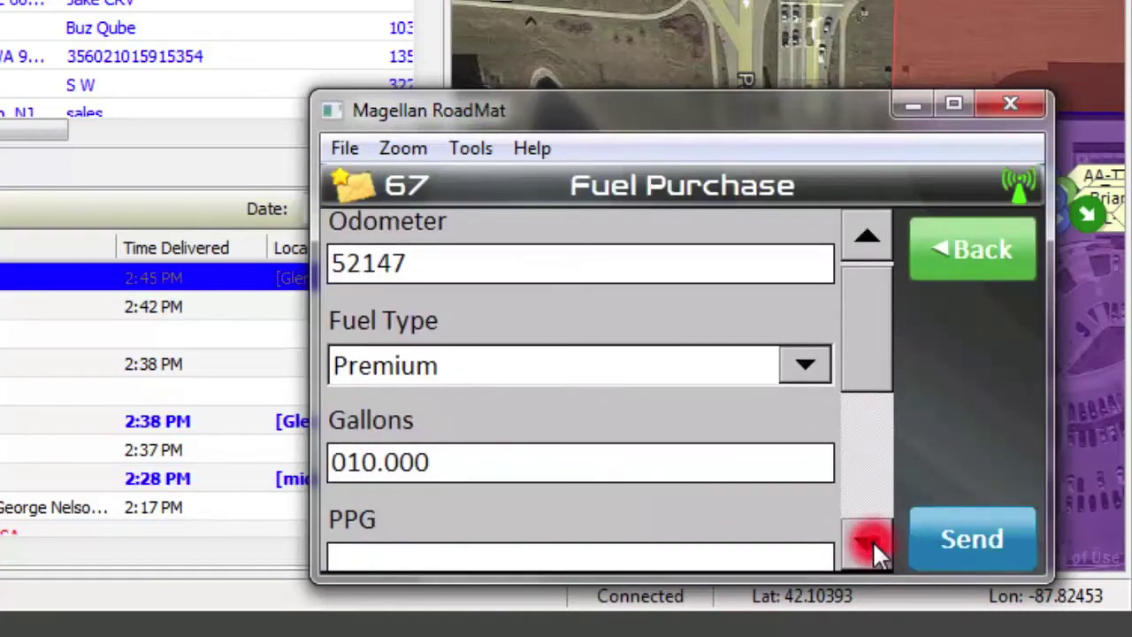
drag(864, 361, 865, 482)
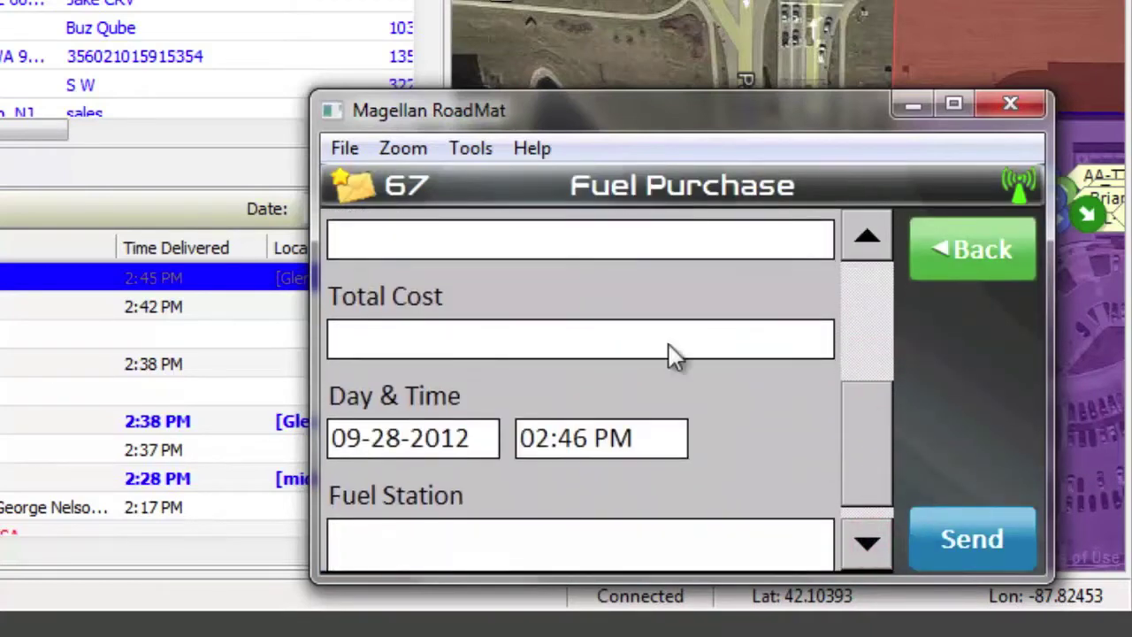
Enter price per gallon 004.000 and total cost 040.00.
click(571, 241)
click(801, 323)
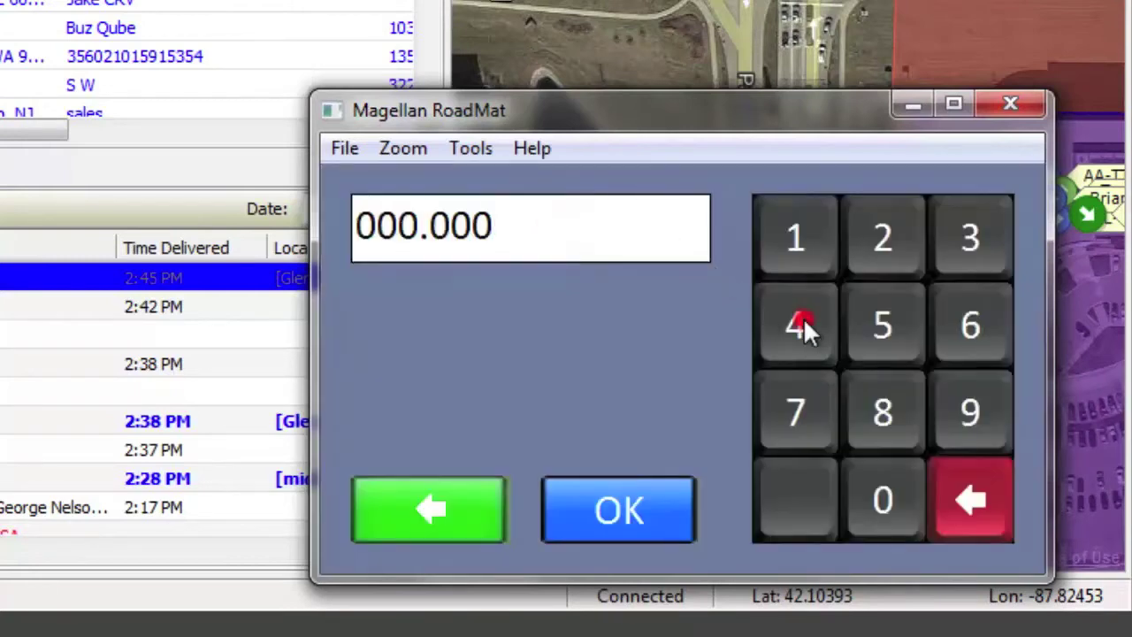
click(882, 497)
click(883, 498)
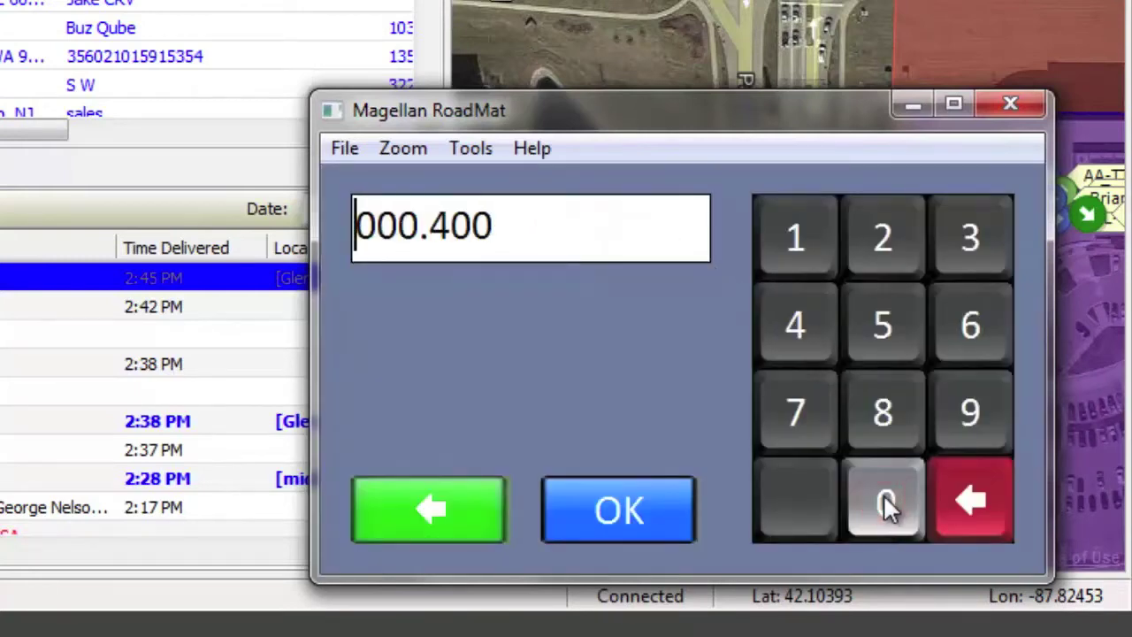
click(883, 500)
click(644, 512)
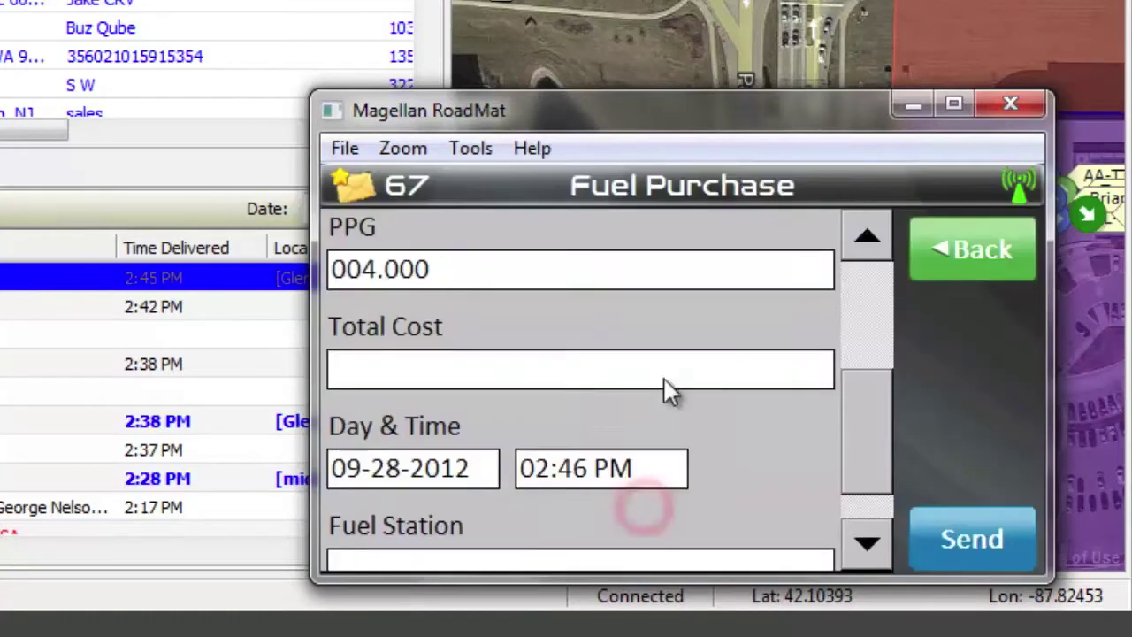
click(648, 362)
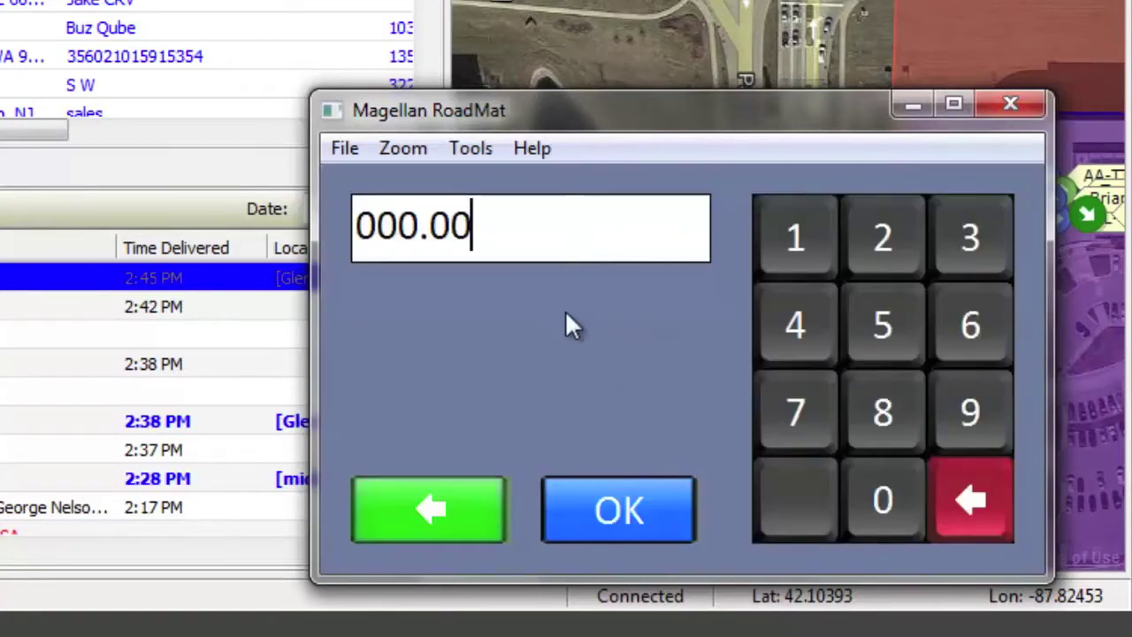
click(794, 324)
click(886, 491)
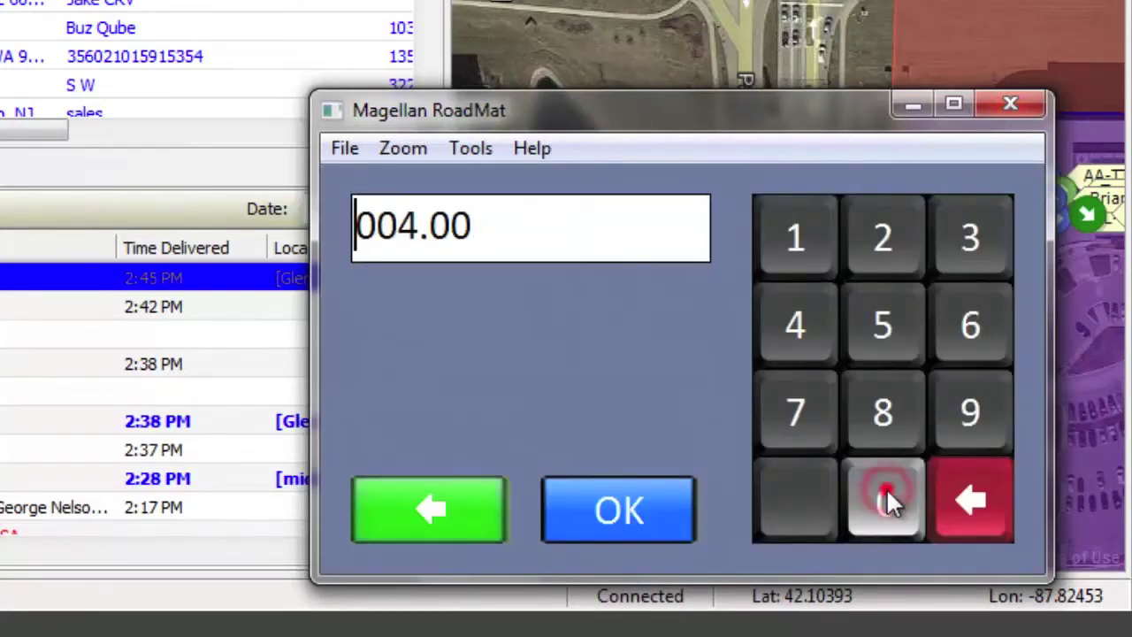
click(886, 491)
click(608, 506)
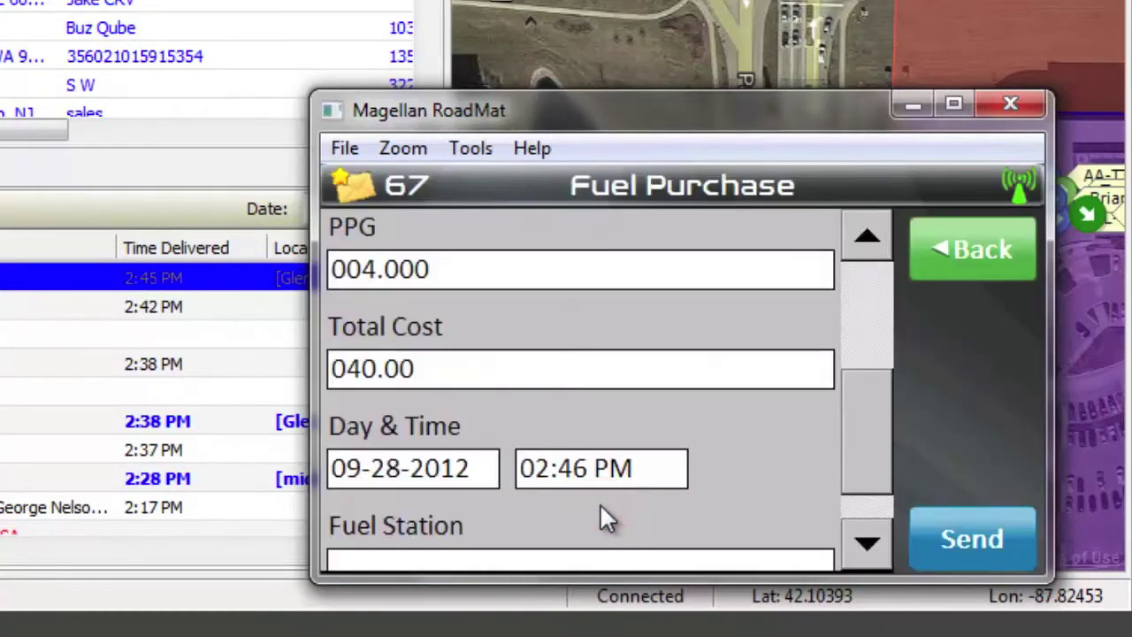
Enter fuel station 'shell', send the Fuel Purchase form, and close the device window.
click(710, 563)
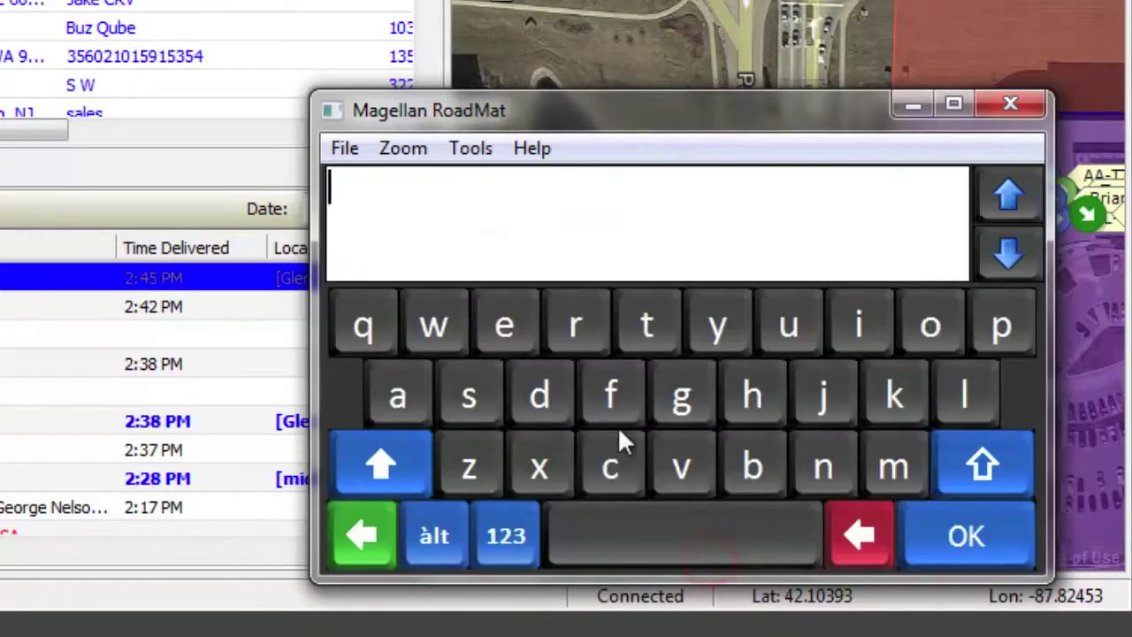
click(478, 395)
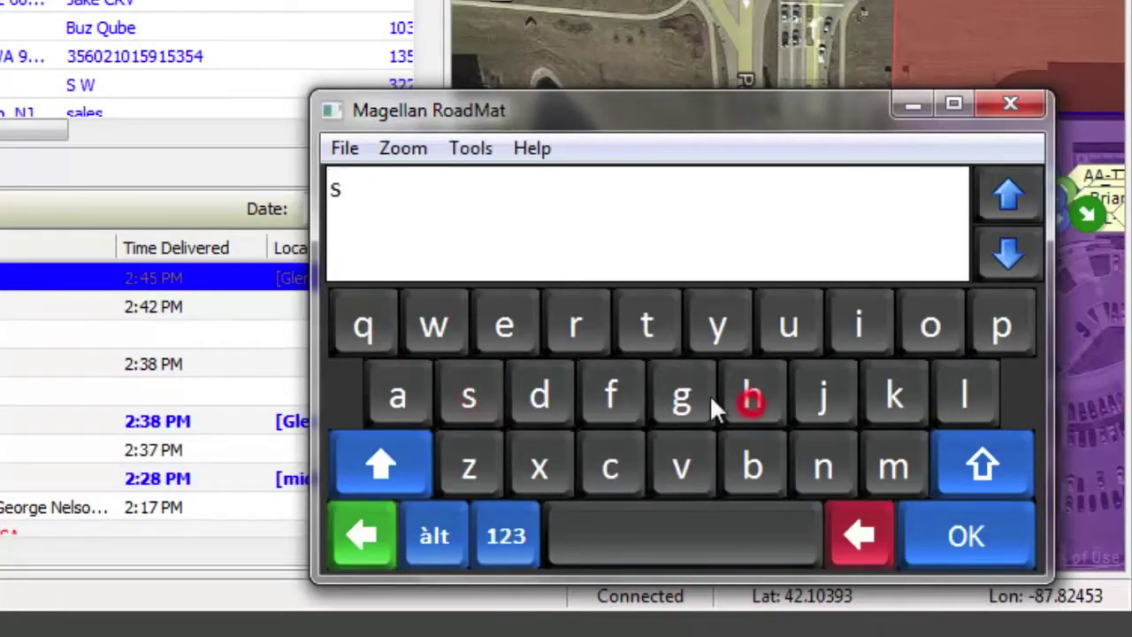
click(502, 325)
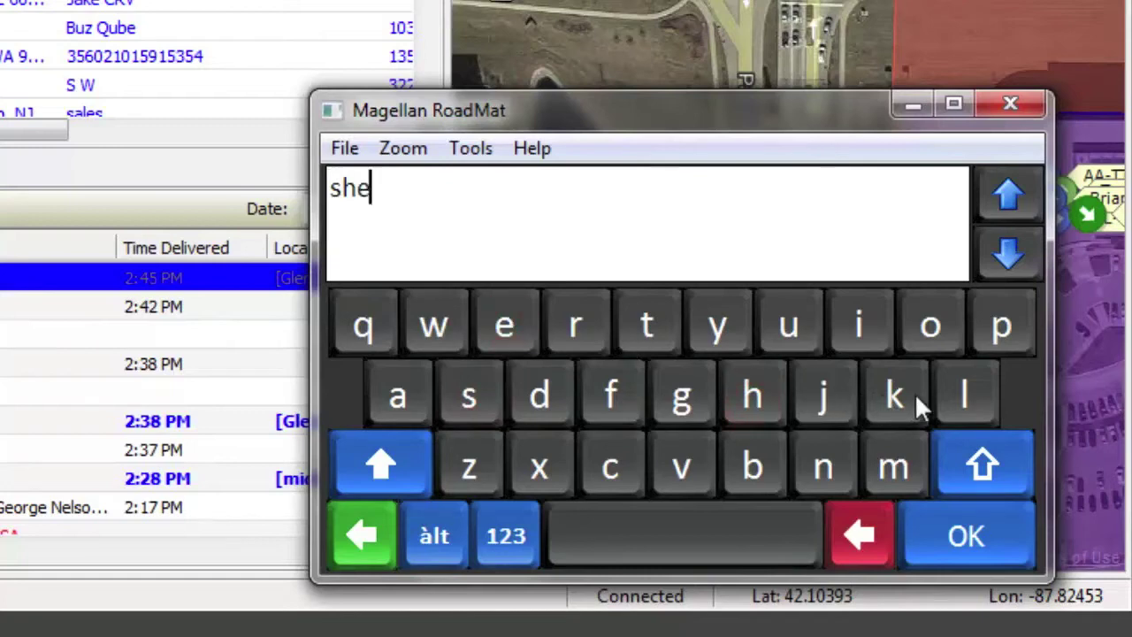
click(941, 393)
click(940, 392)
click(960, 531)
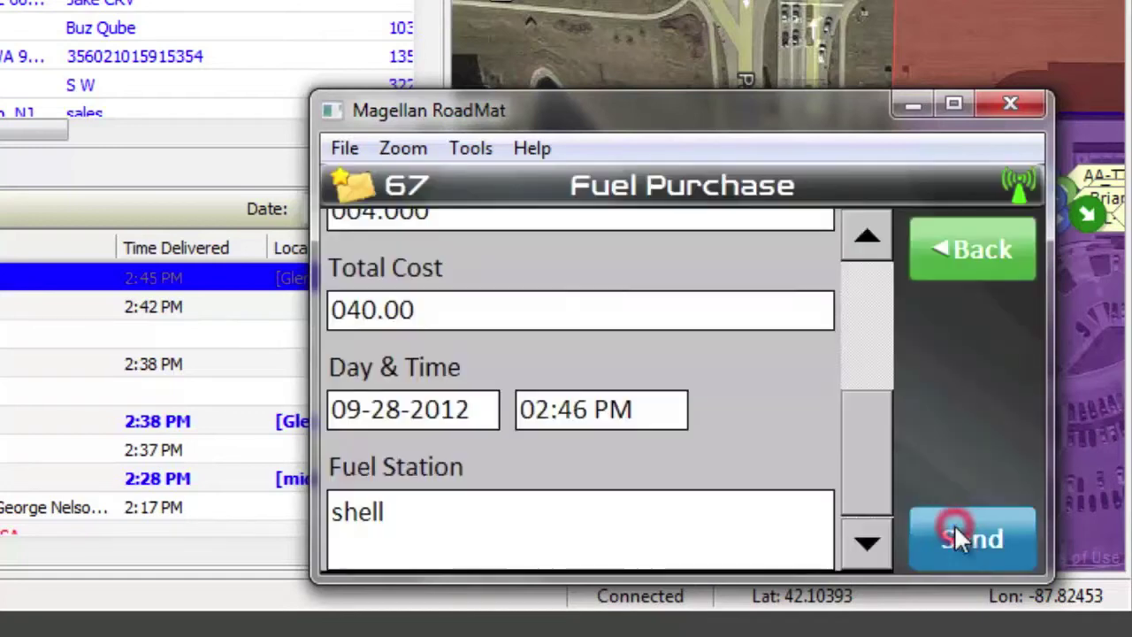
click(962, 536)
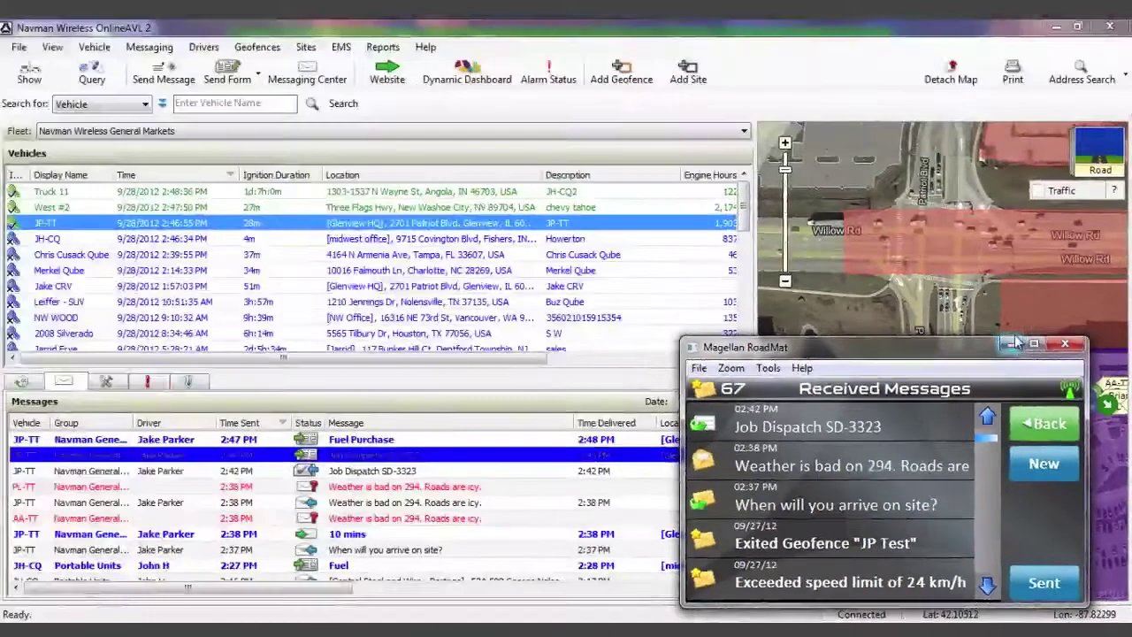
click(970, 239)
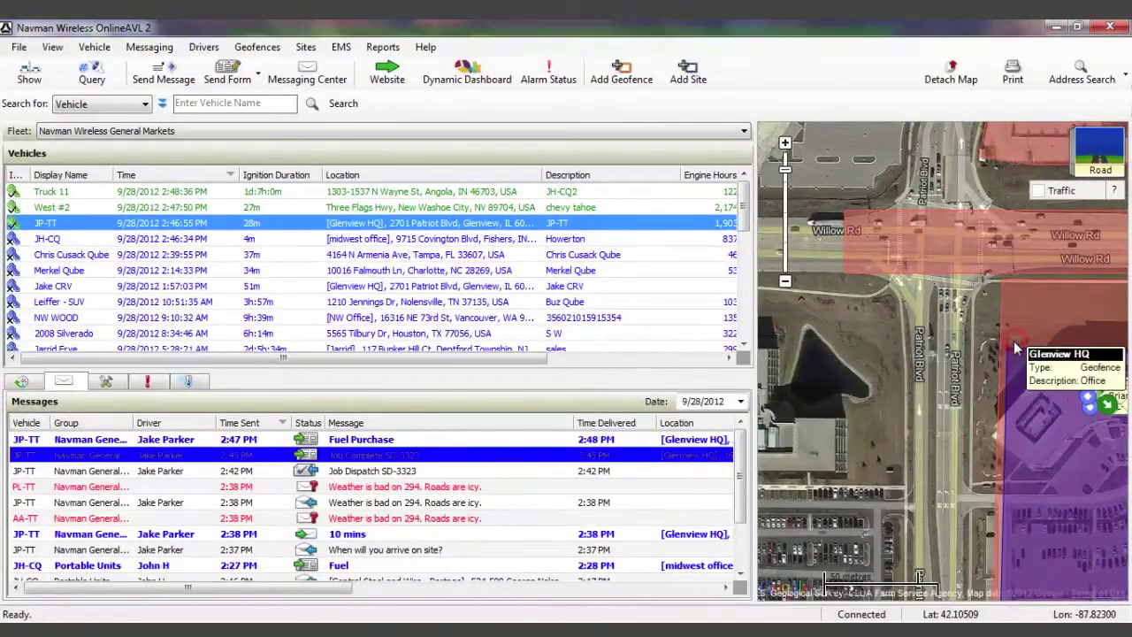
Review the JP-TT Fuel Purchase form details in Messages, then close them.
click(416, 440)
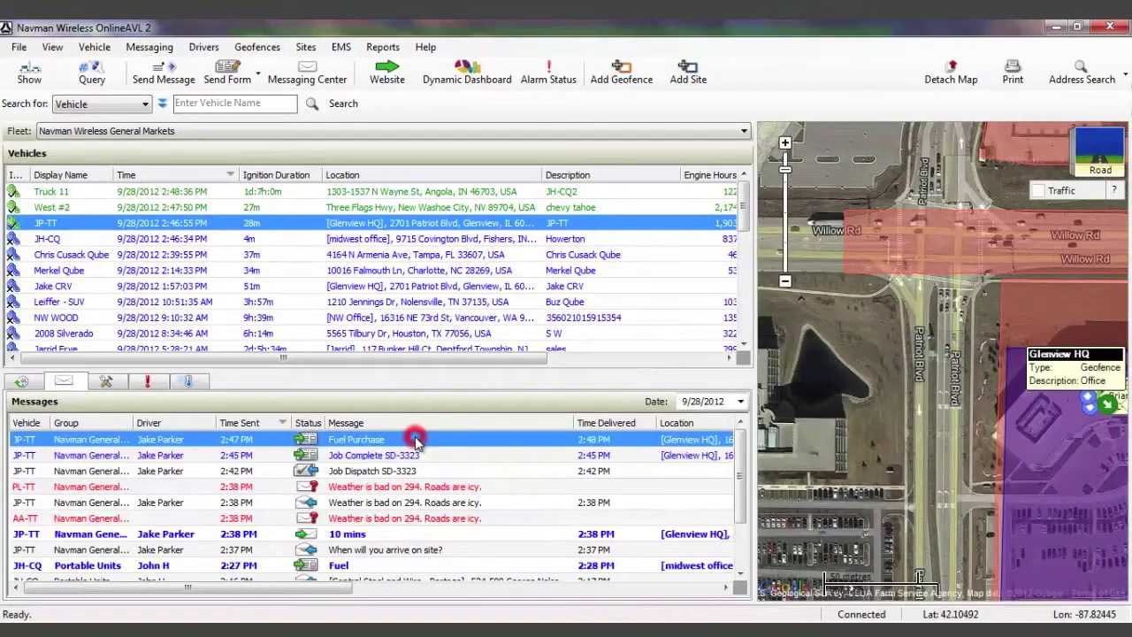
double_click(416, 438)
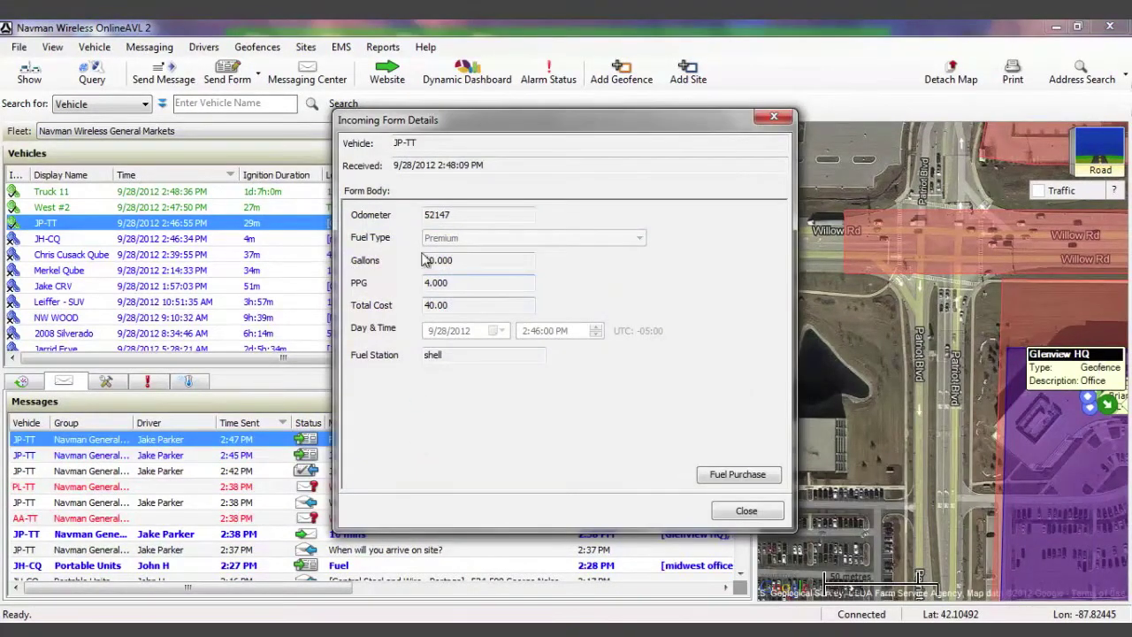
click(739, 511)
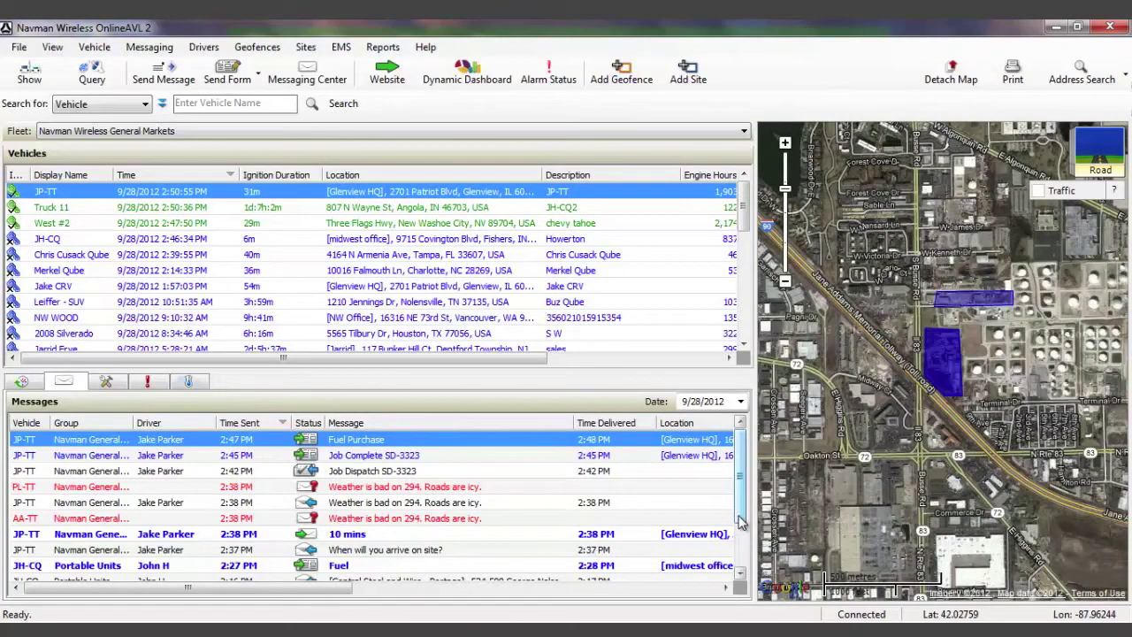
click(683, 37)
Send JP-TT a route to the ABC Disposal site at 3229 Busse Rd, Arlington Heights.
click(686, 41)
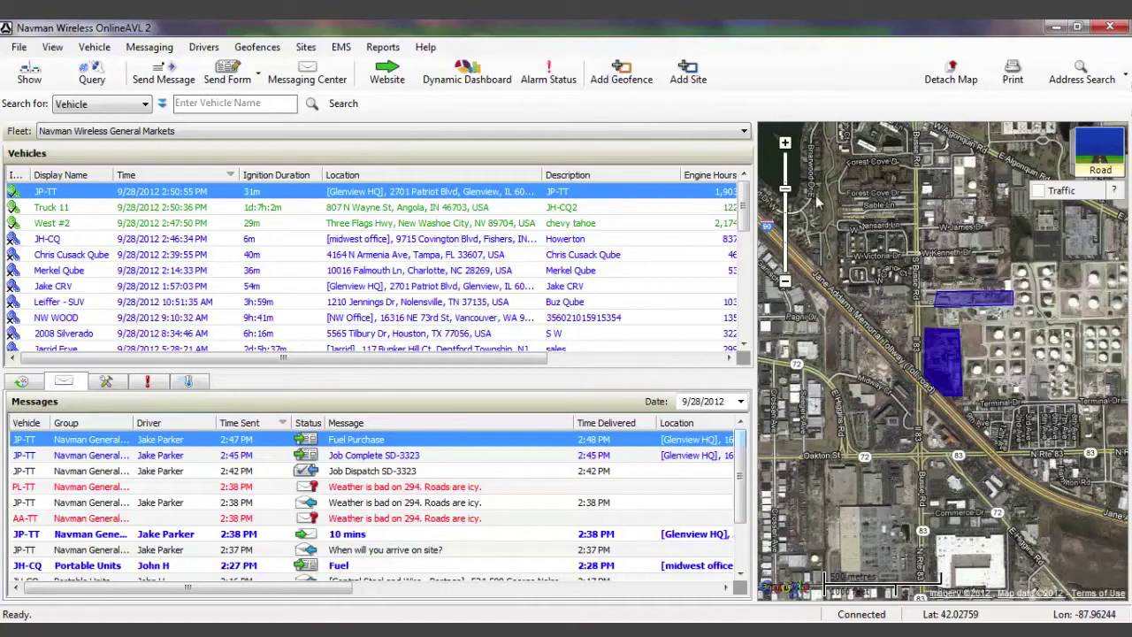
right_click(943, 354)
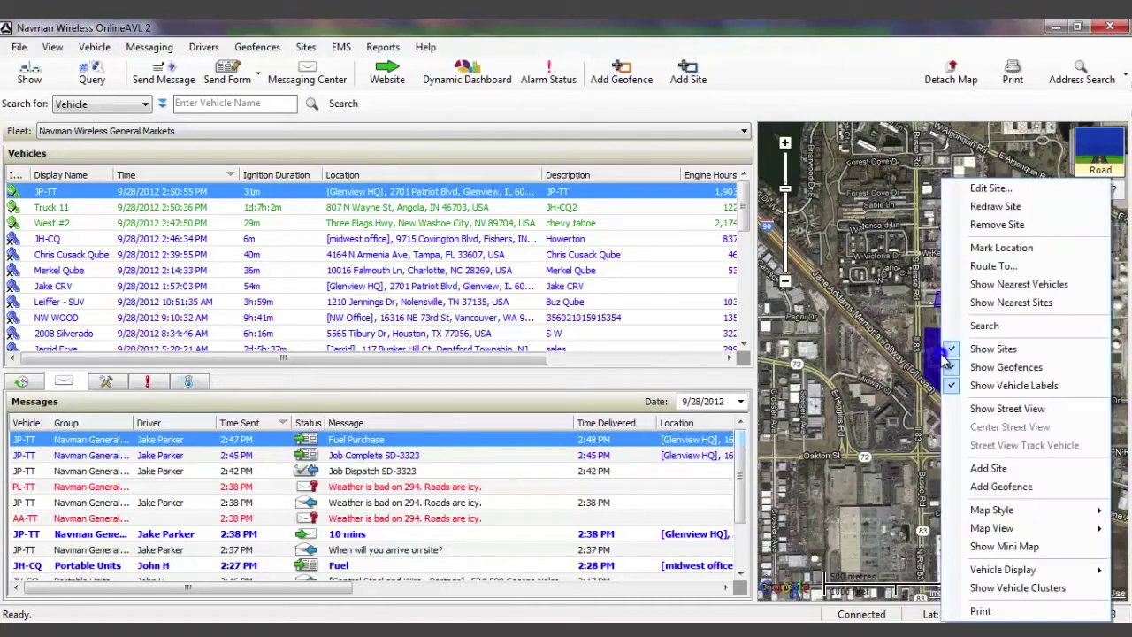
click(992, 266)
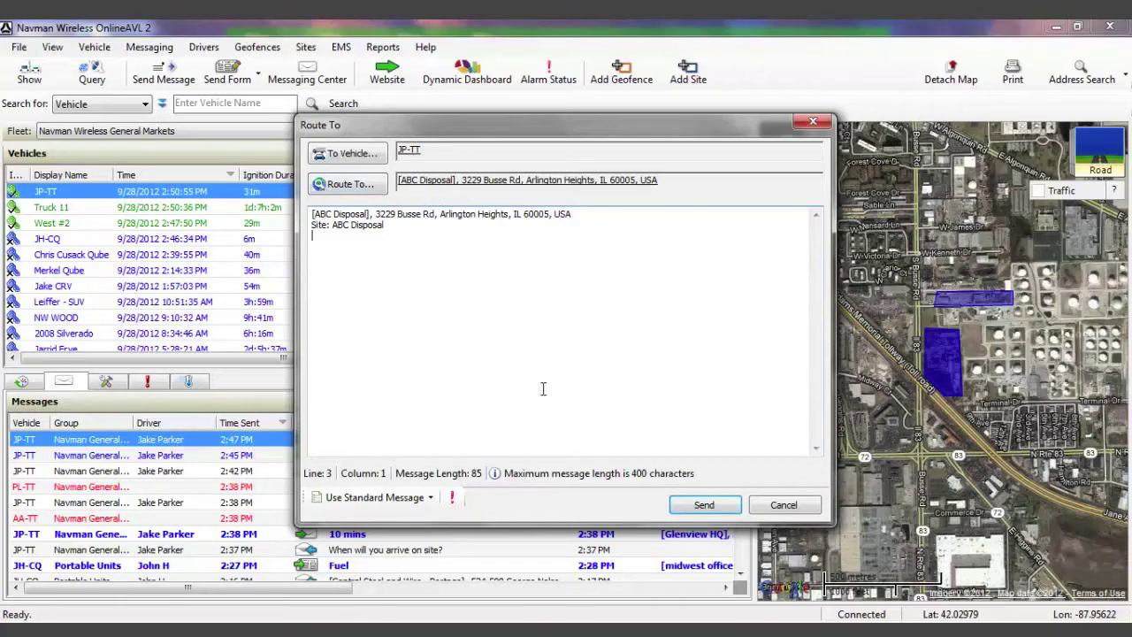
click(699, 507)
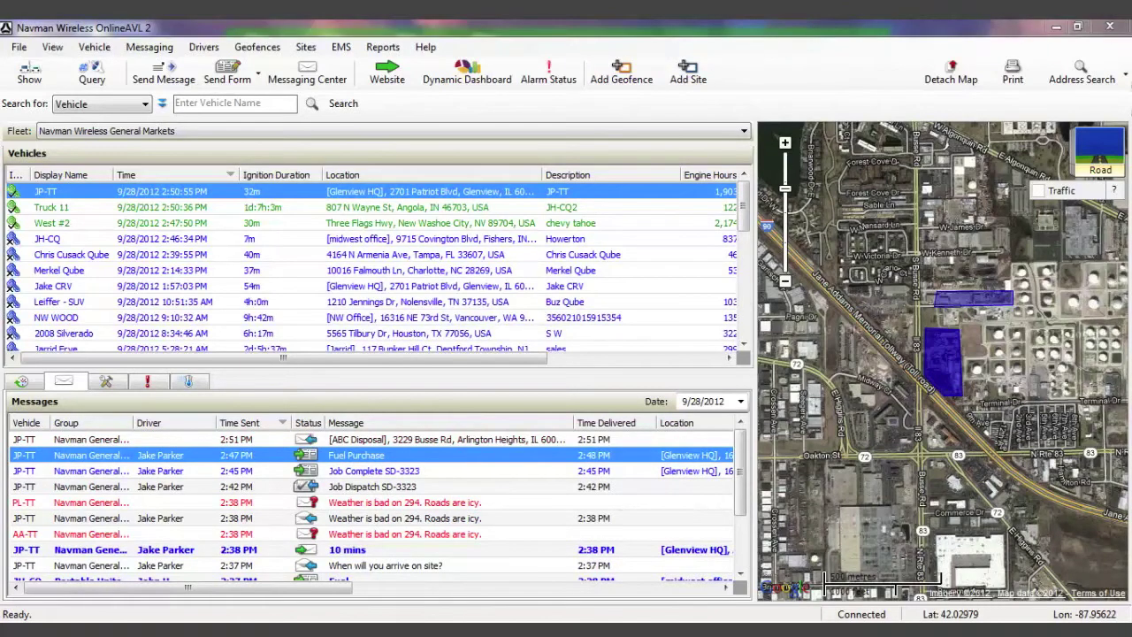
Start RoadMat navigation to ABC Disposal, check the turn list, then return to OnlineAVL.
click(1030, 480)
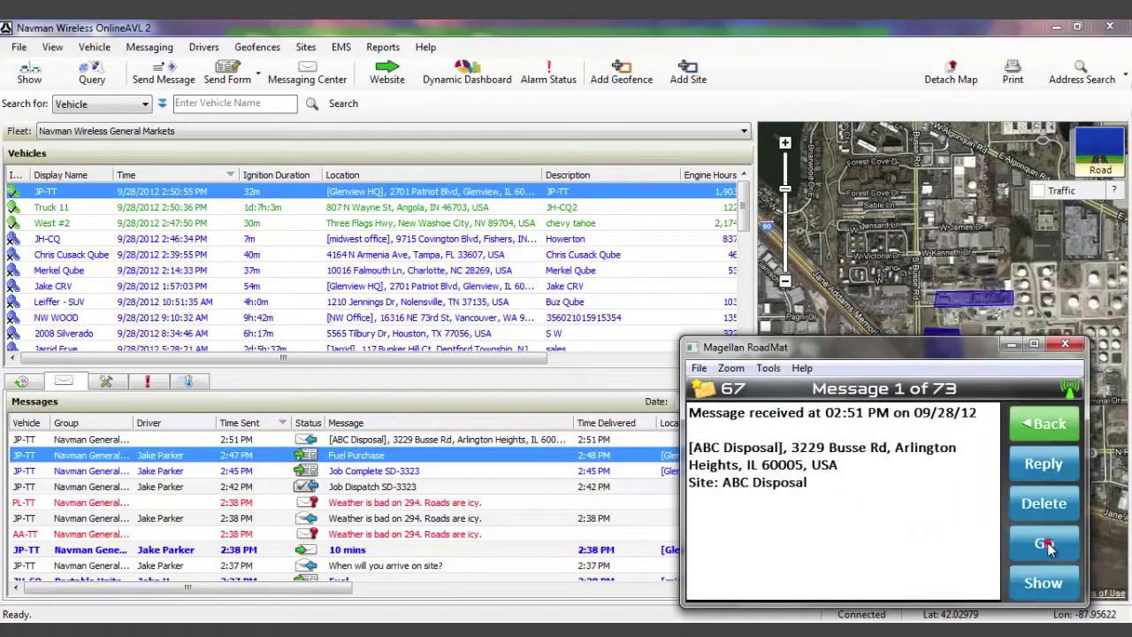
click(1048, 545)
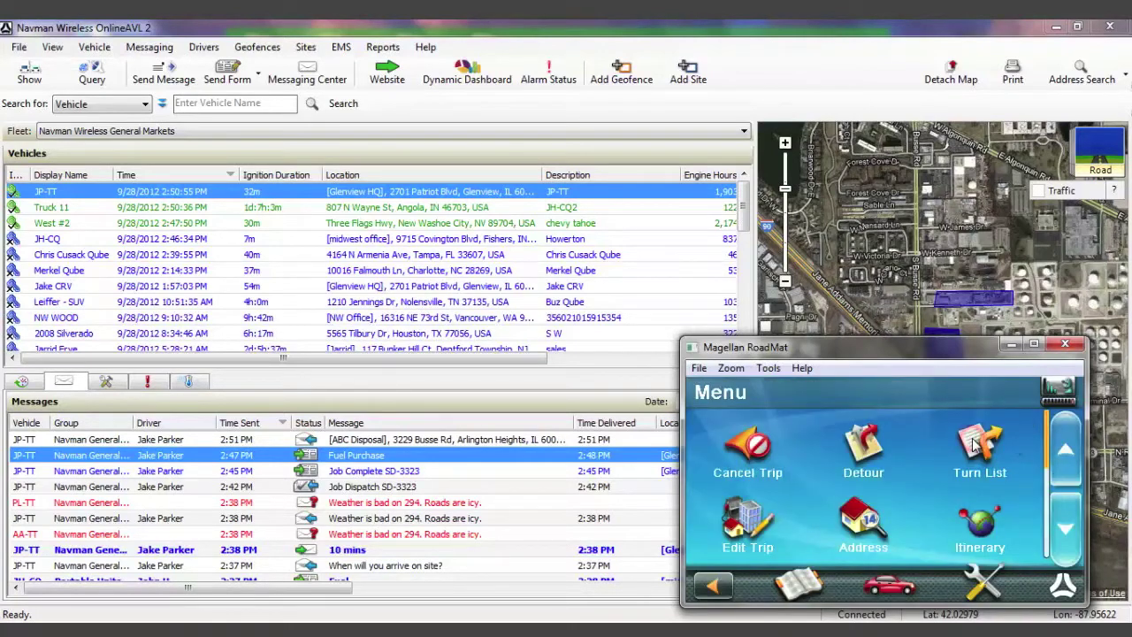
click(976, 445)
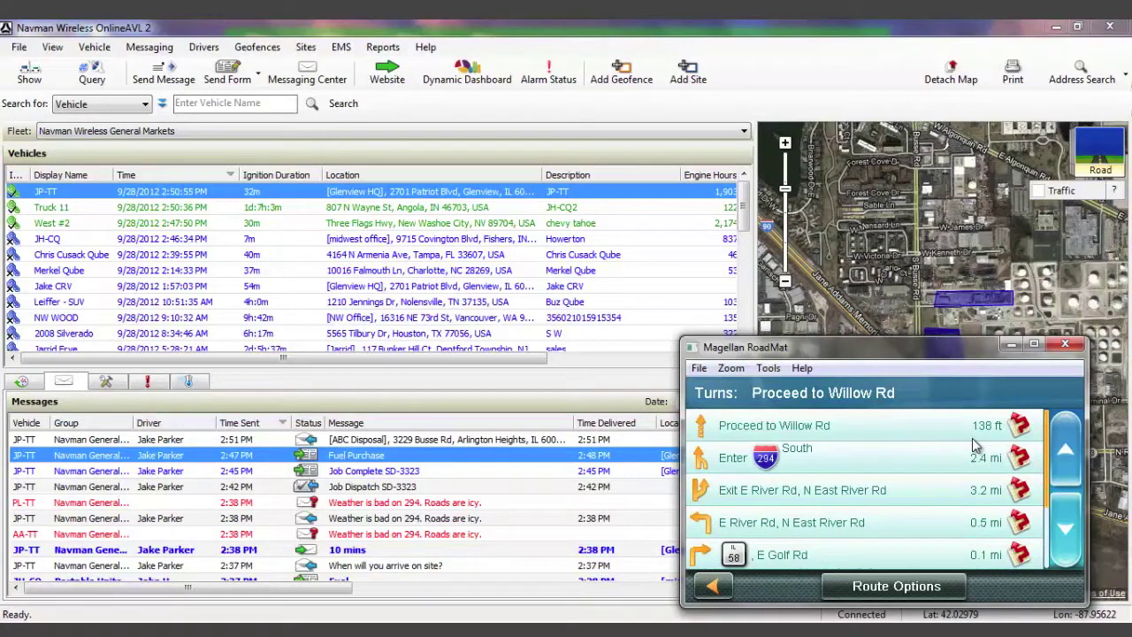
click(716, 584)
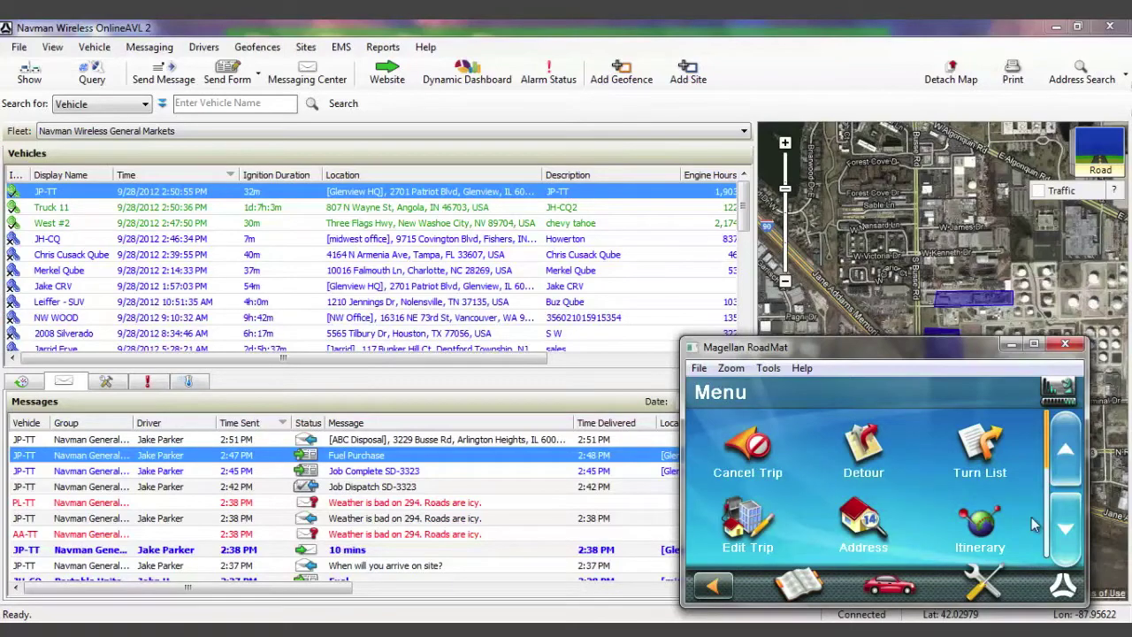
click(612, 387)
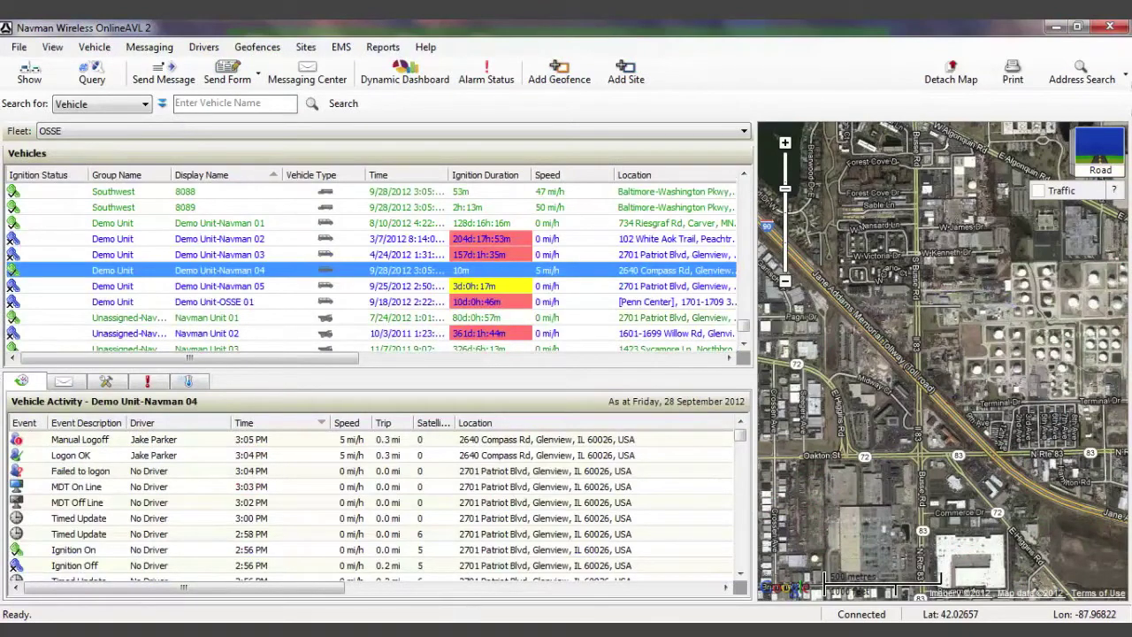
Log the driver on to the RoadMat unit using the keypad PIN.
key(alt+Tab)
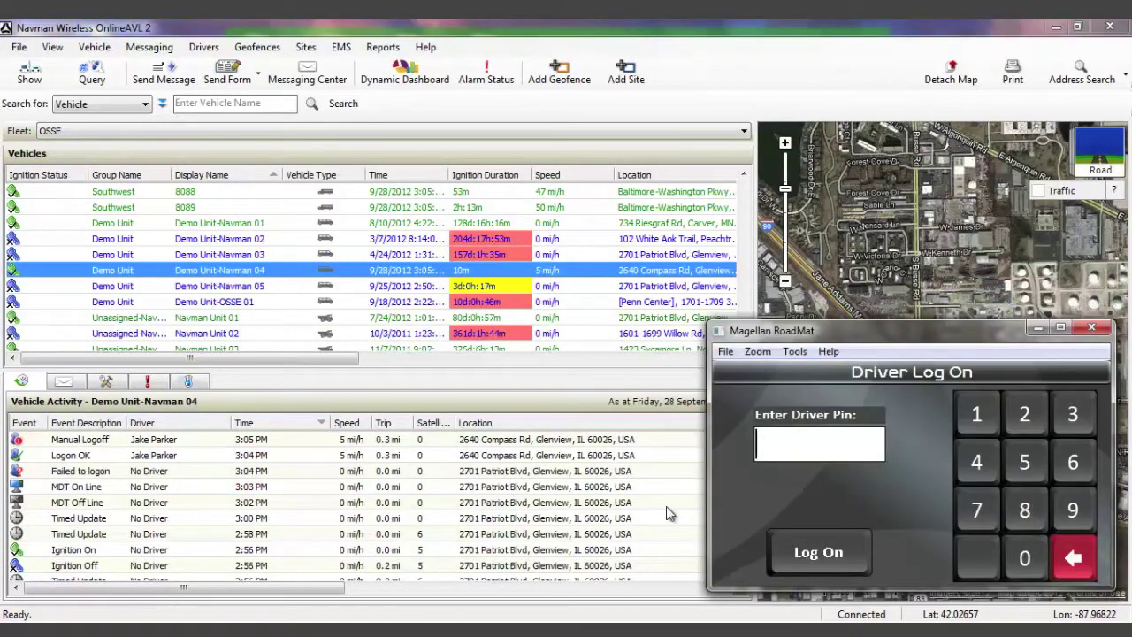
click(1021, 469)
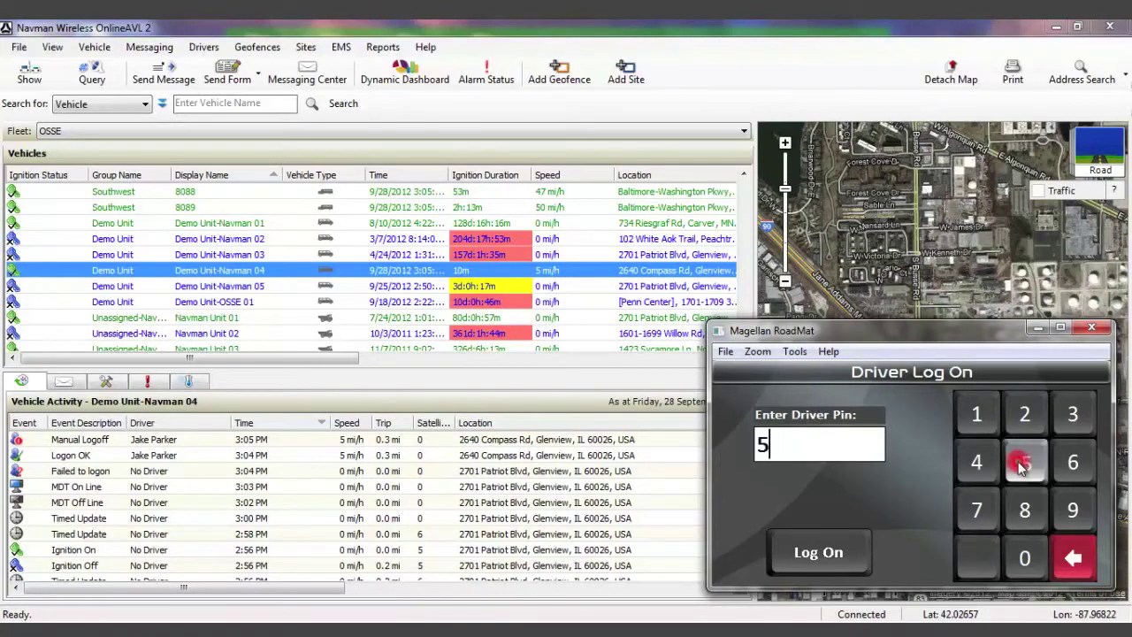
click(1022, 467)
click(1021, 467)
click(1022, 467)
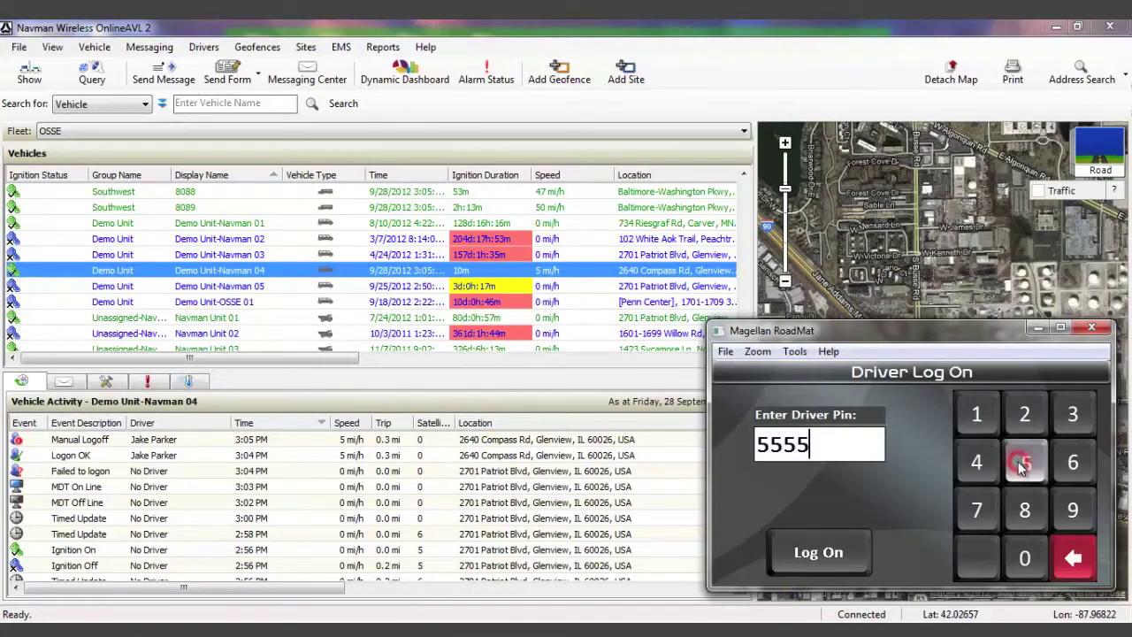
click(839, 561)
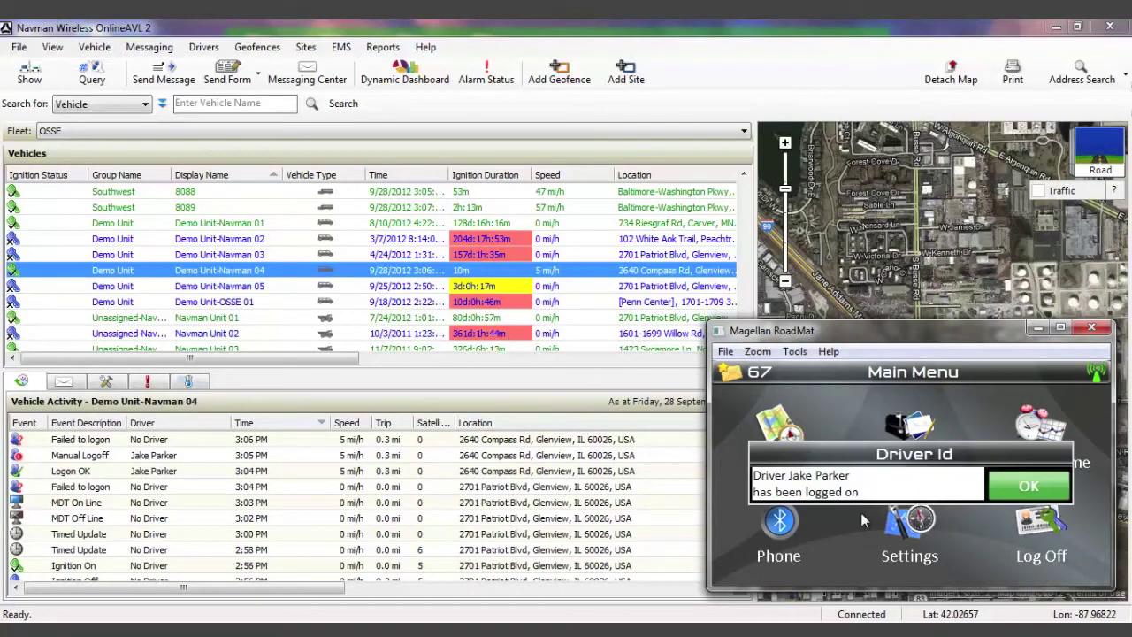
Start a Subscribe to Route message on RoadMat and enter route number 1.
click(1035, 483)
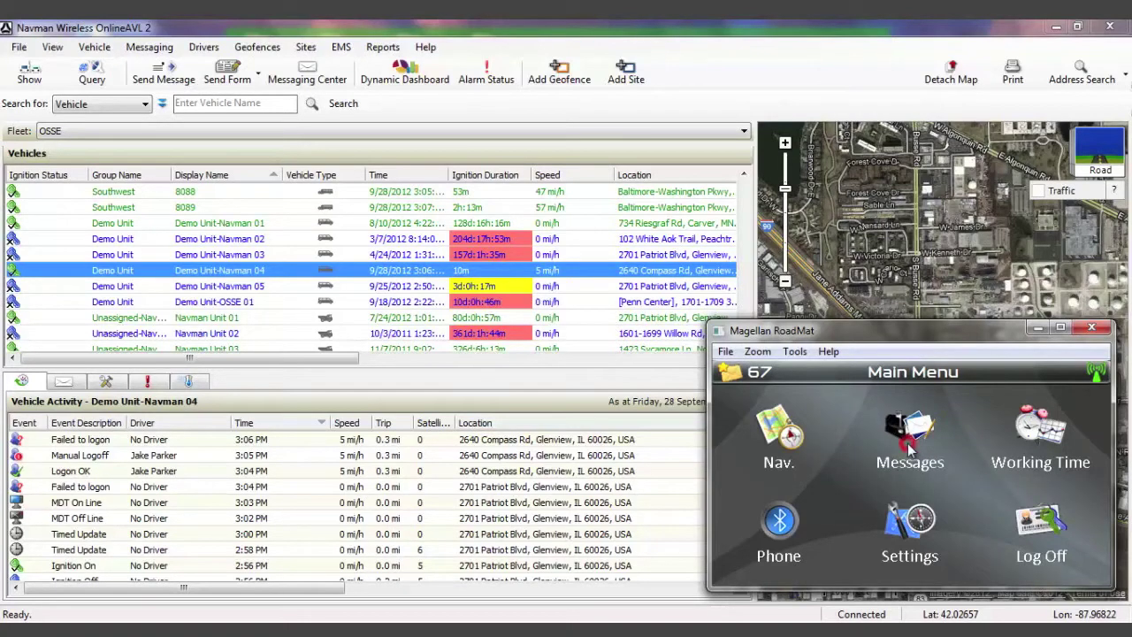
click(908, 438)
click(1072, 449)
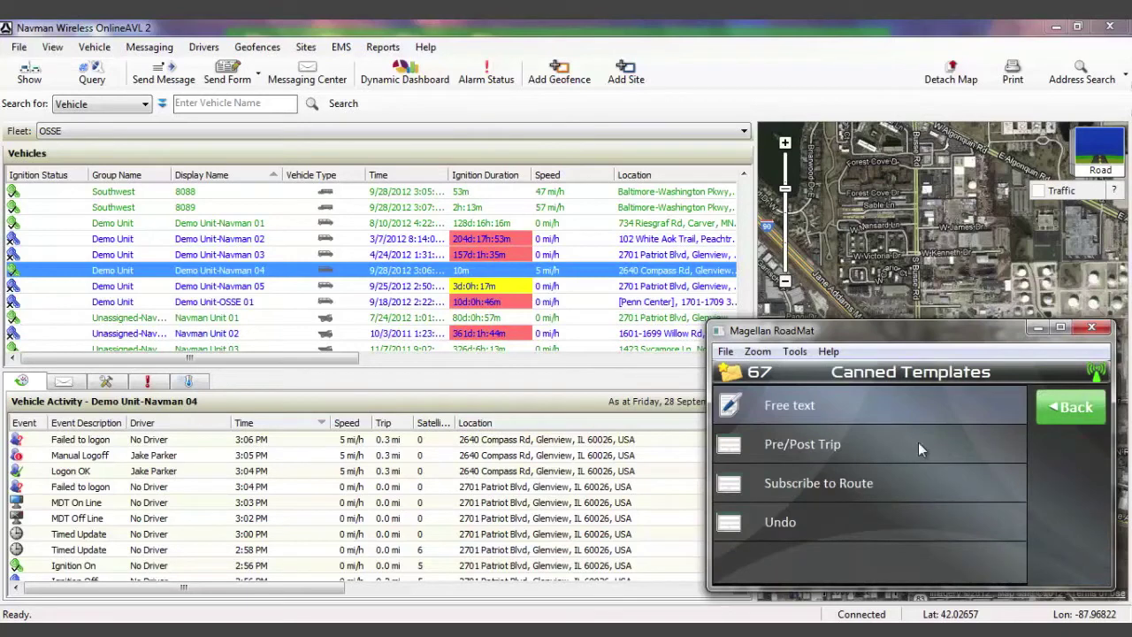
click(878, 492)
click(961, 422)
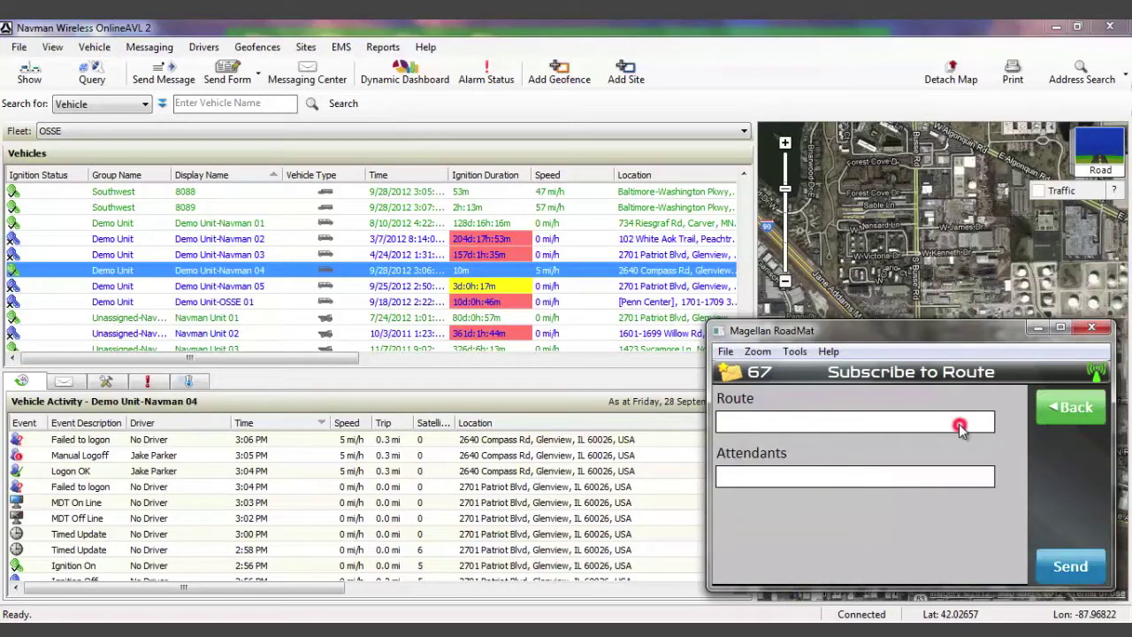
click(973, 400)
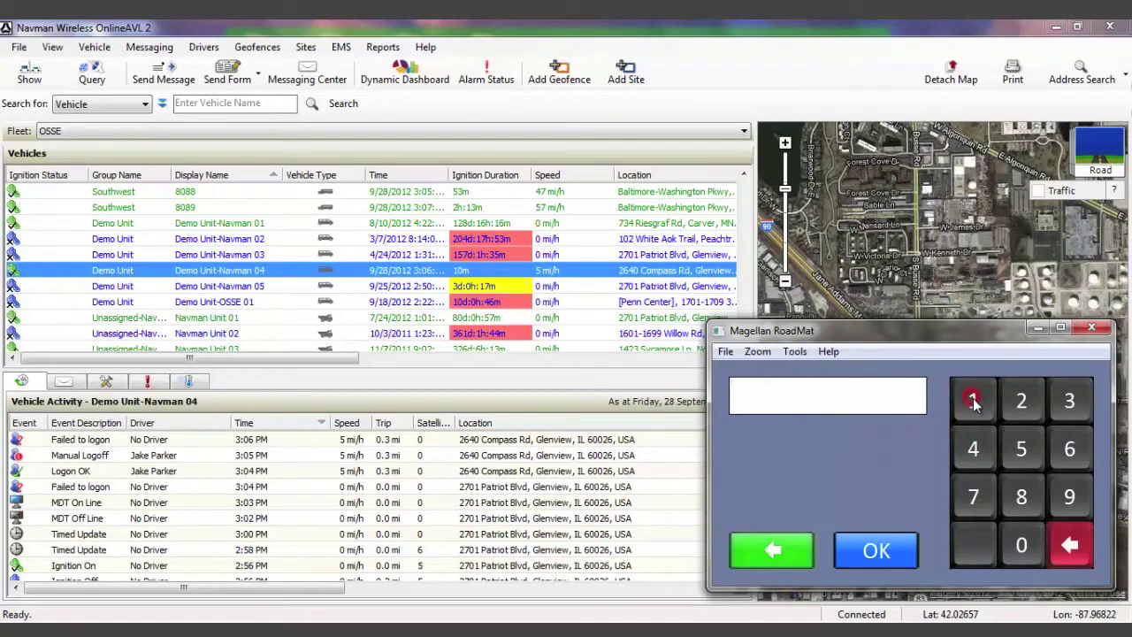
click(894, 551)
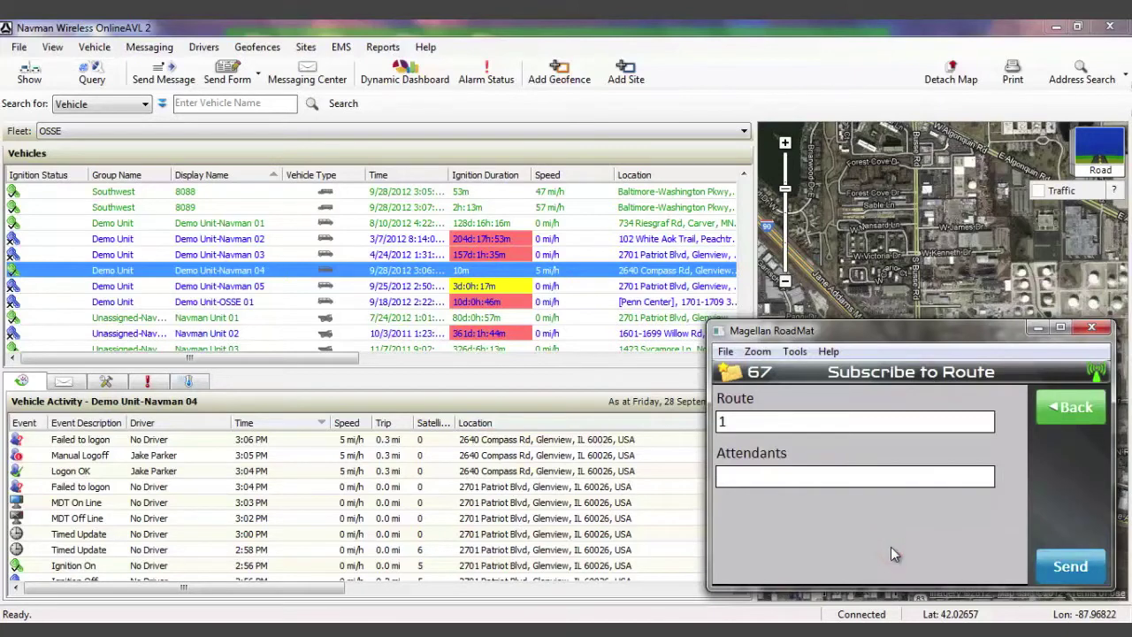
Enter the attendant number, send the route subscription request, and go back.
click(888, 480)
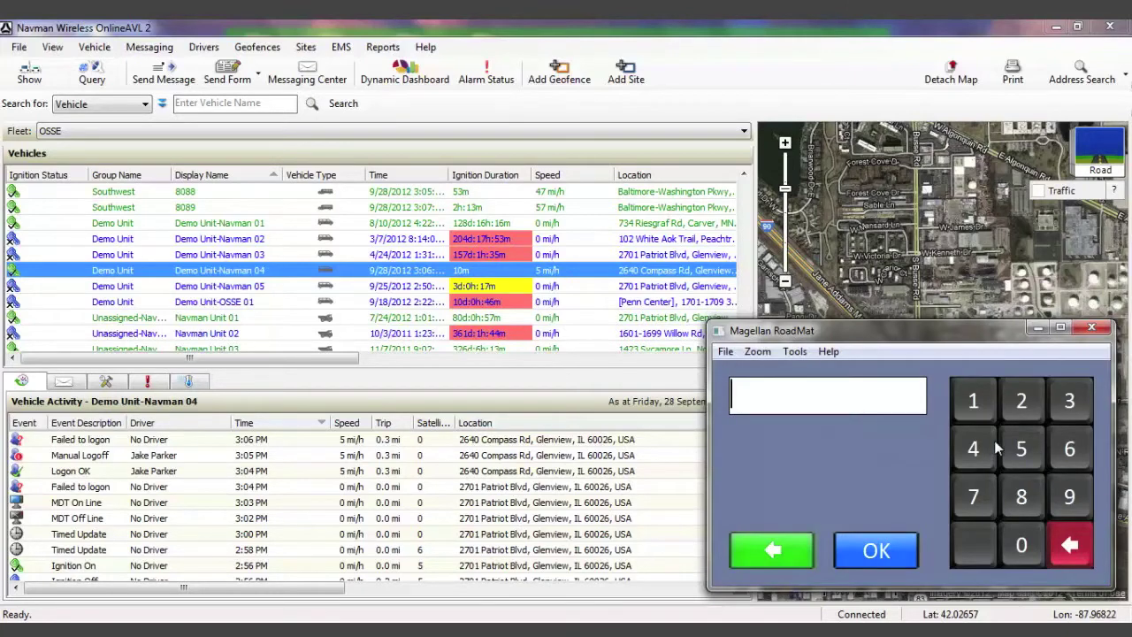
click(1061, 445)
click(1062, 445)
click(968, 400)
click(969, 400)
click(1019, 495)
click(862, 556)
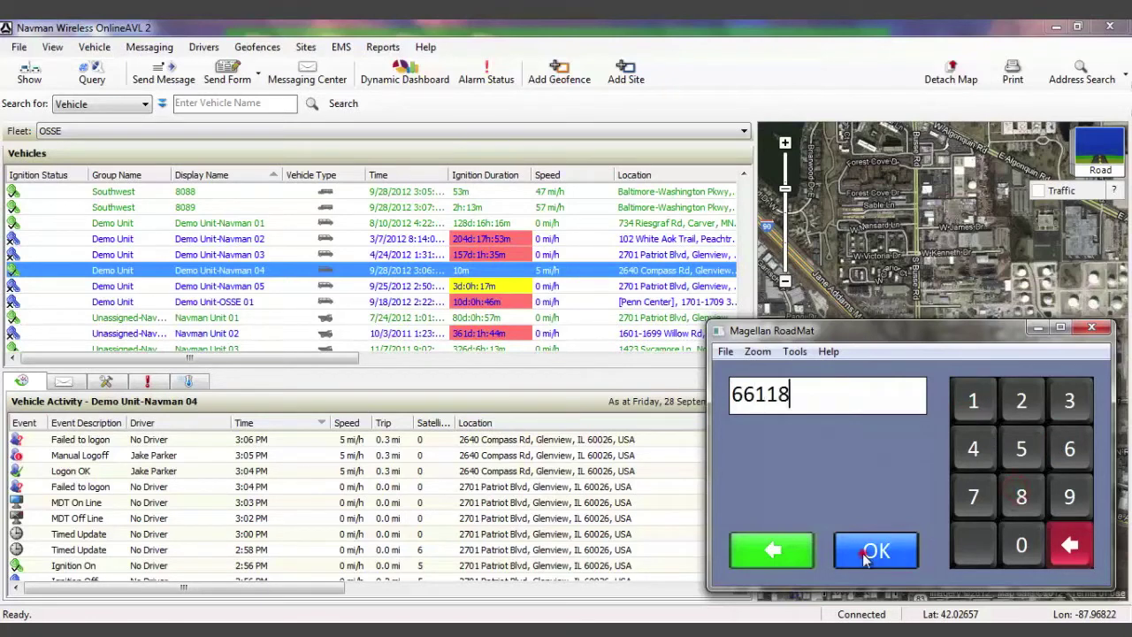
click(1046, 567)
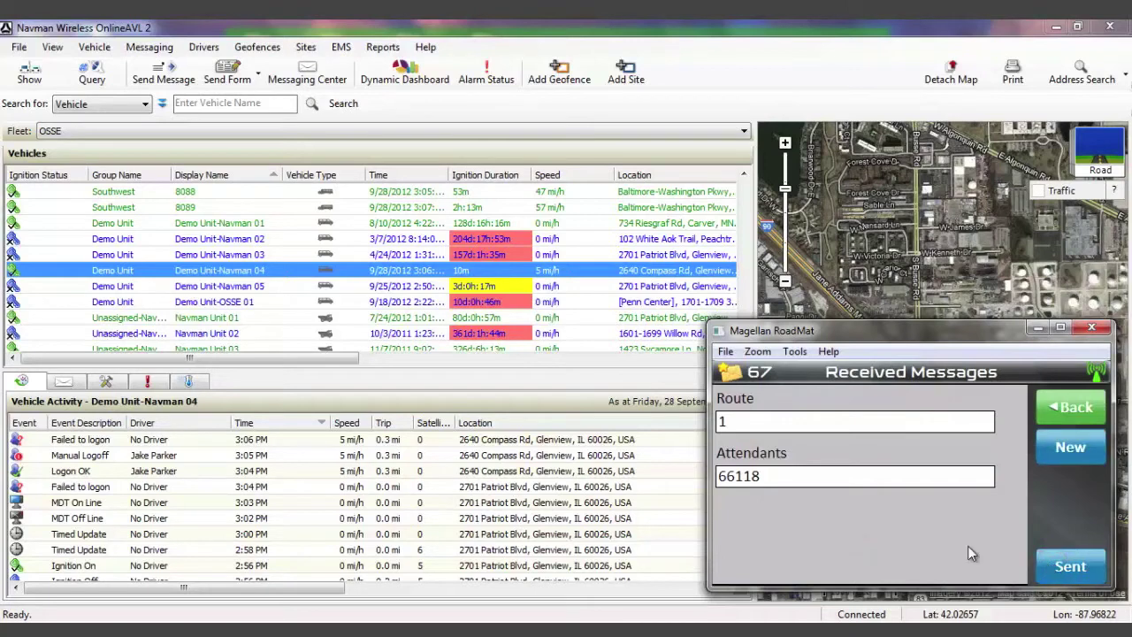
click(1063, 416)
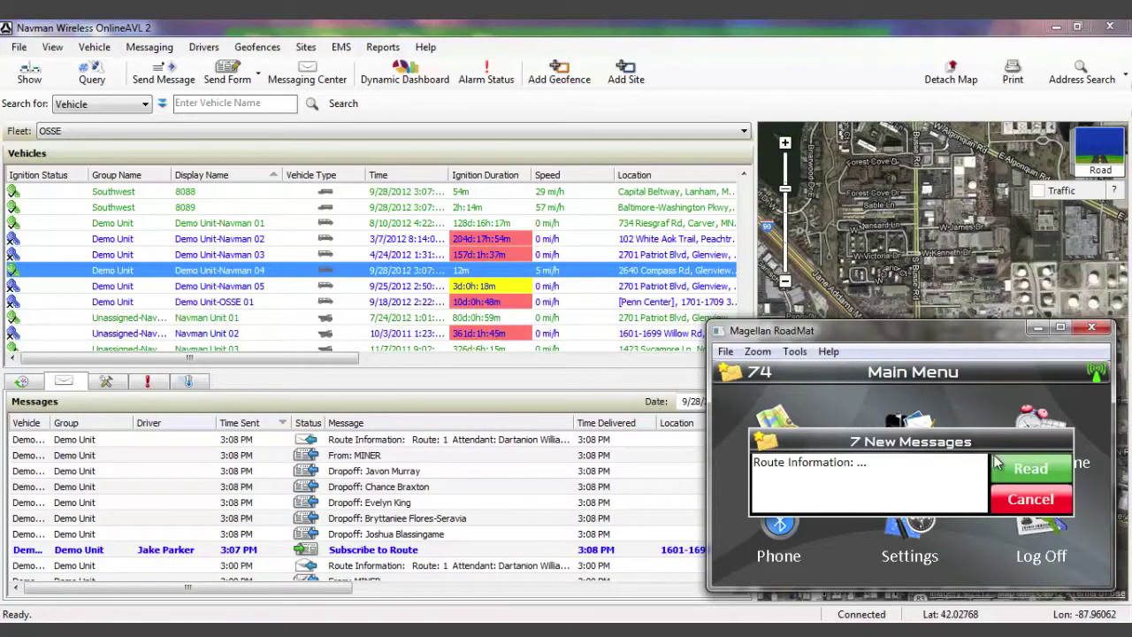
Read the new route messages and open the first Dropoff message.
click(1019, 469)
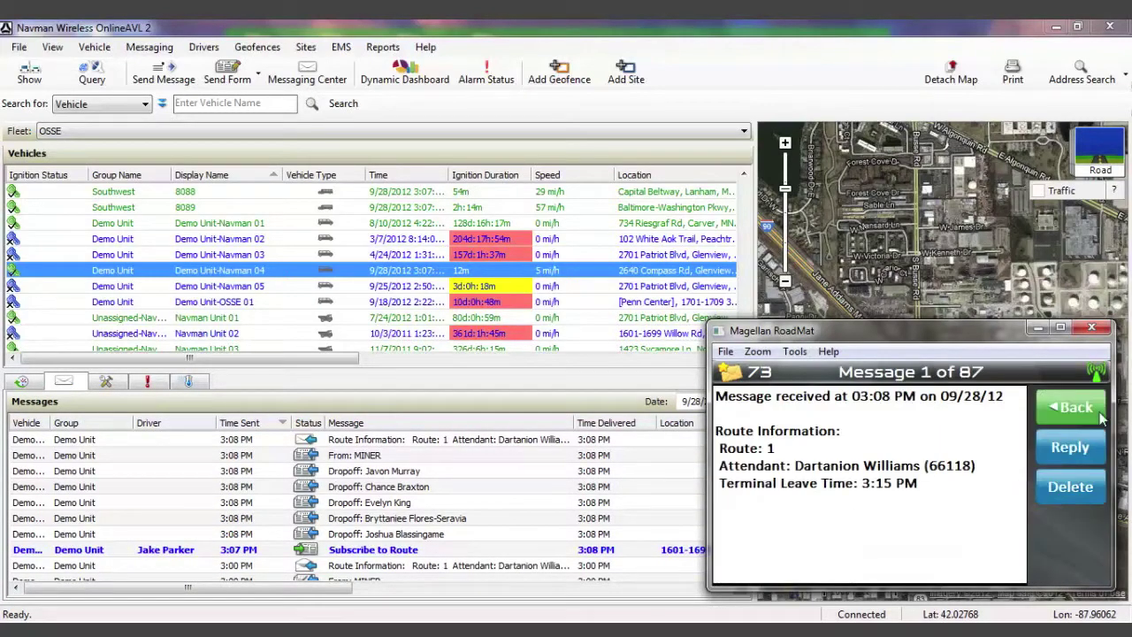
click(1074, 407)
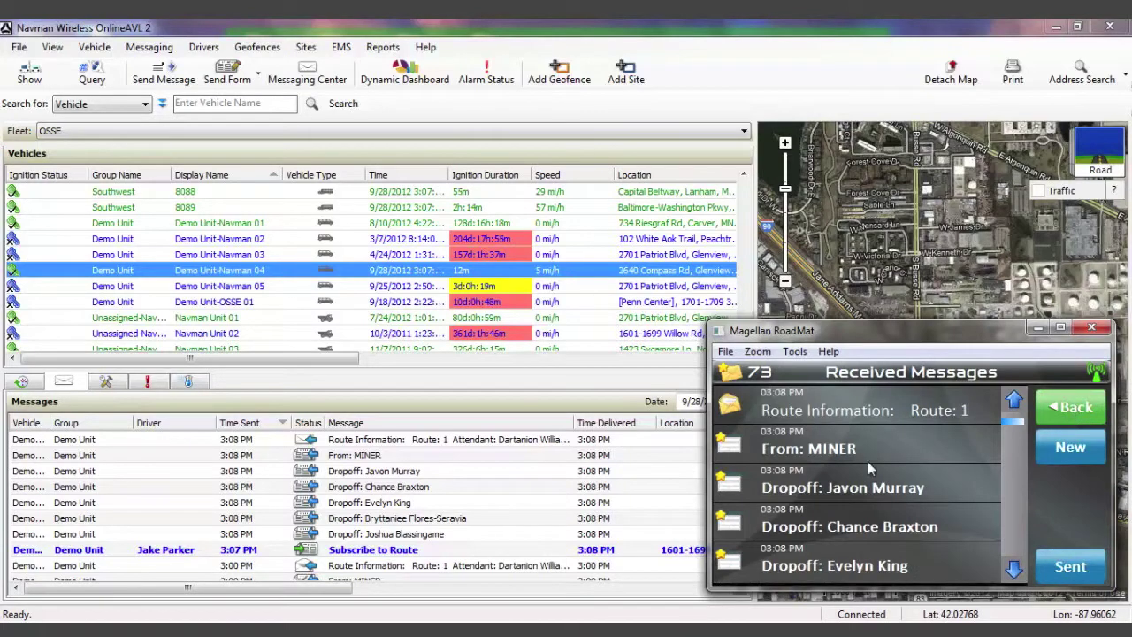
click(856, 488)
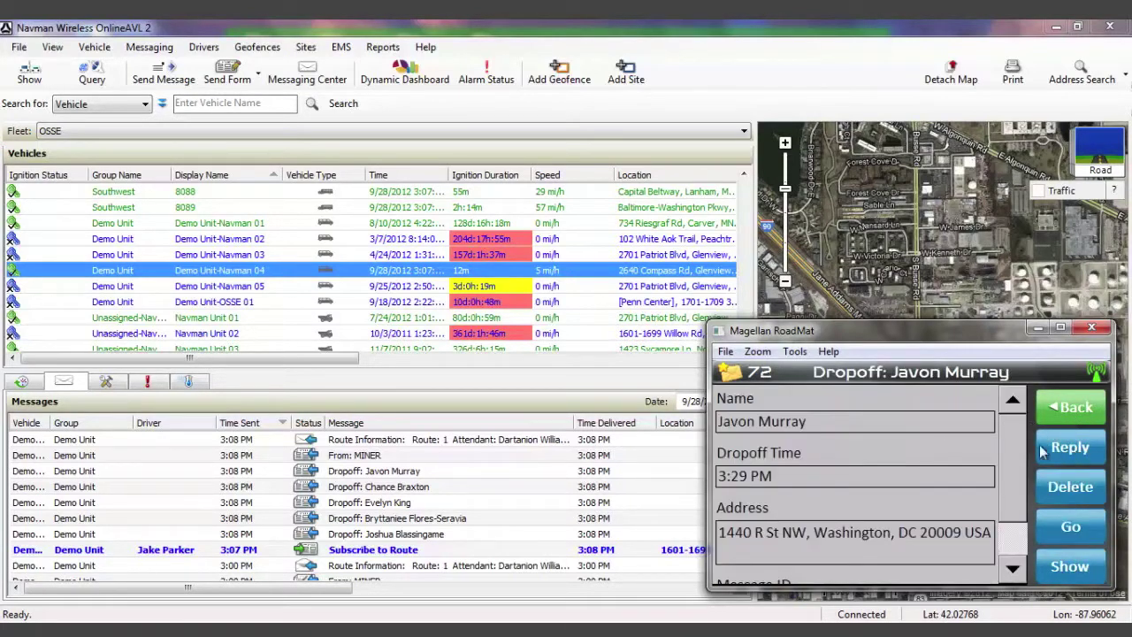
scroll(1022, 455, down, 3)
Reply with a Dropoff form set to status Success and send it.
click(1072, 448)
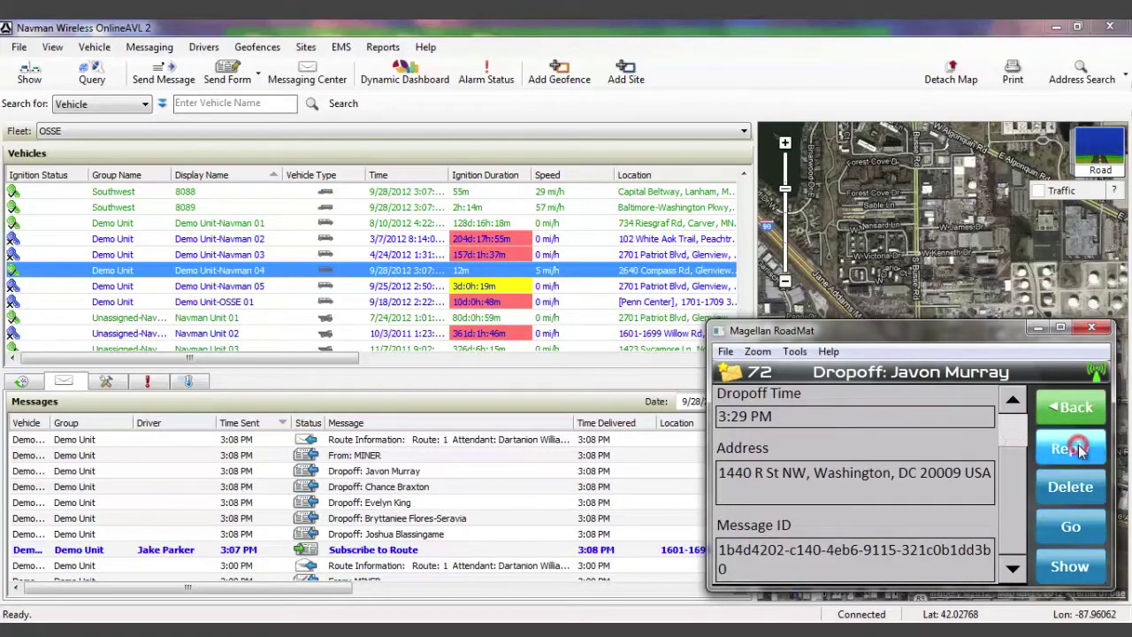
click(886, 445)
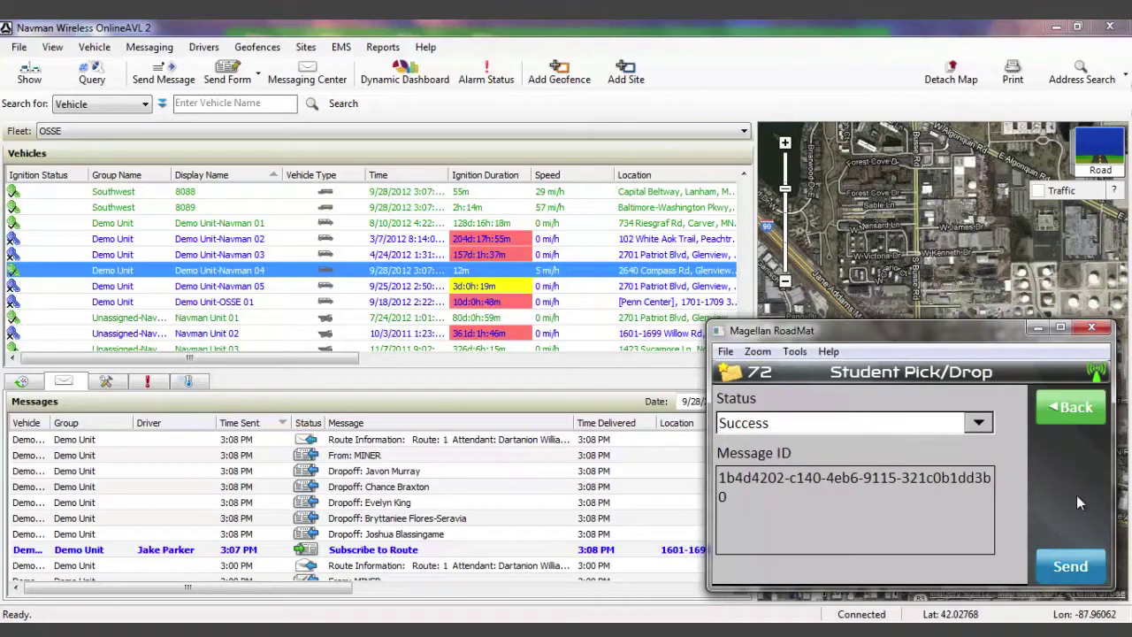
click(980, 424)
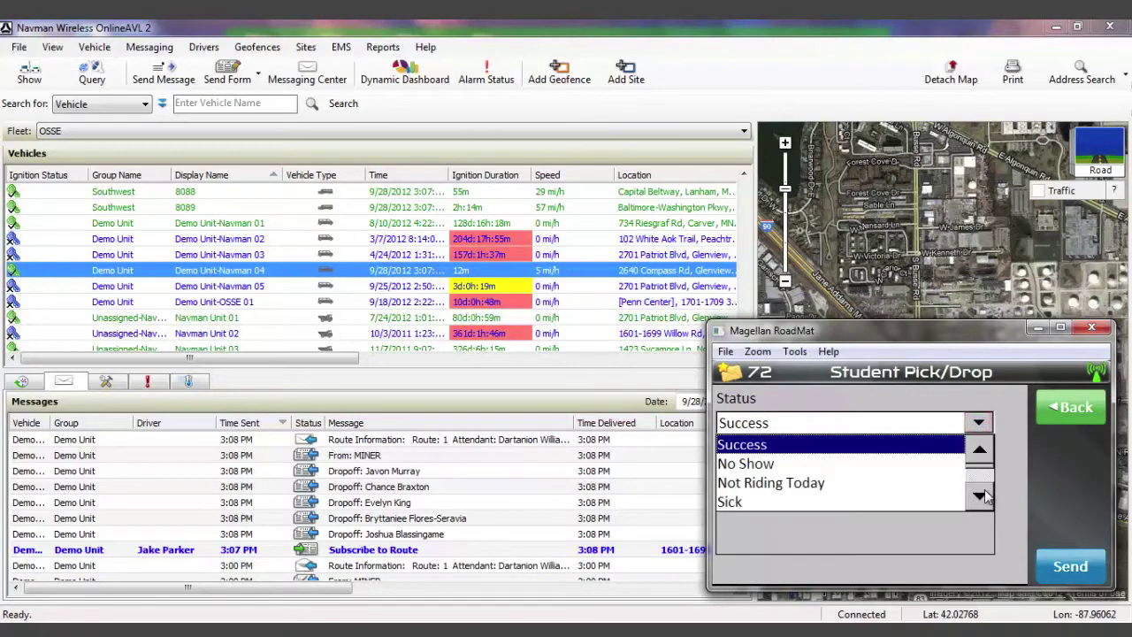
click(982, 493)
click(980, 449)
click(923, 445)
click(1081, 568)
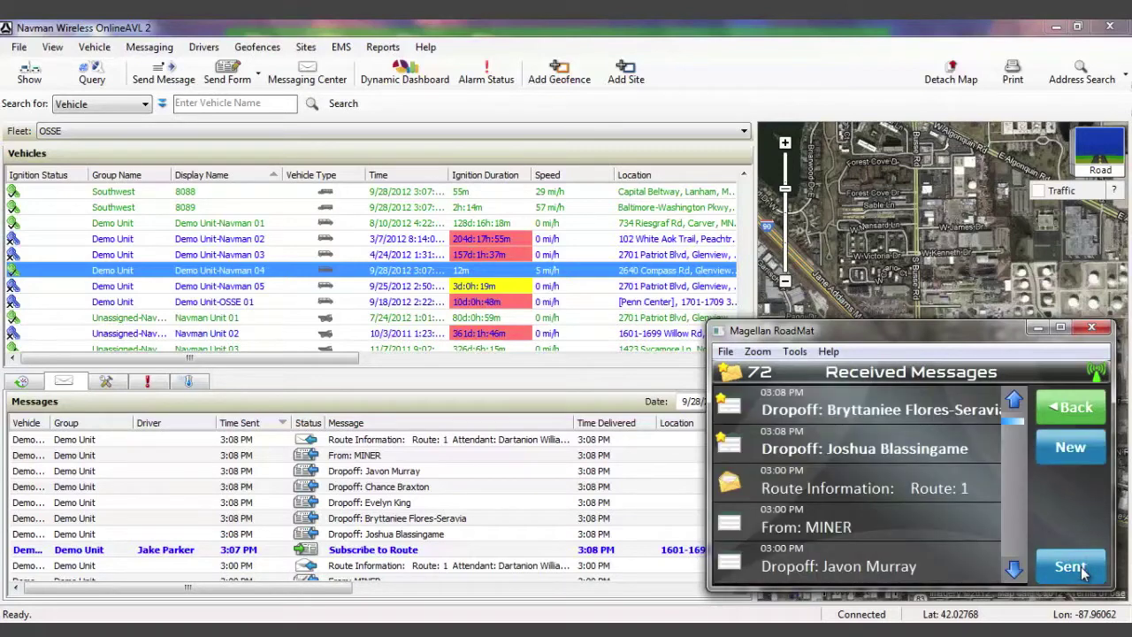
Review the first dropoff's outbound form details (dropoff time 3:29 PM) in OnlineAVL, then close them.
click(515, 407)
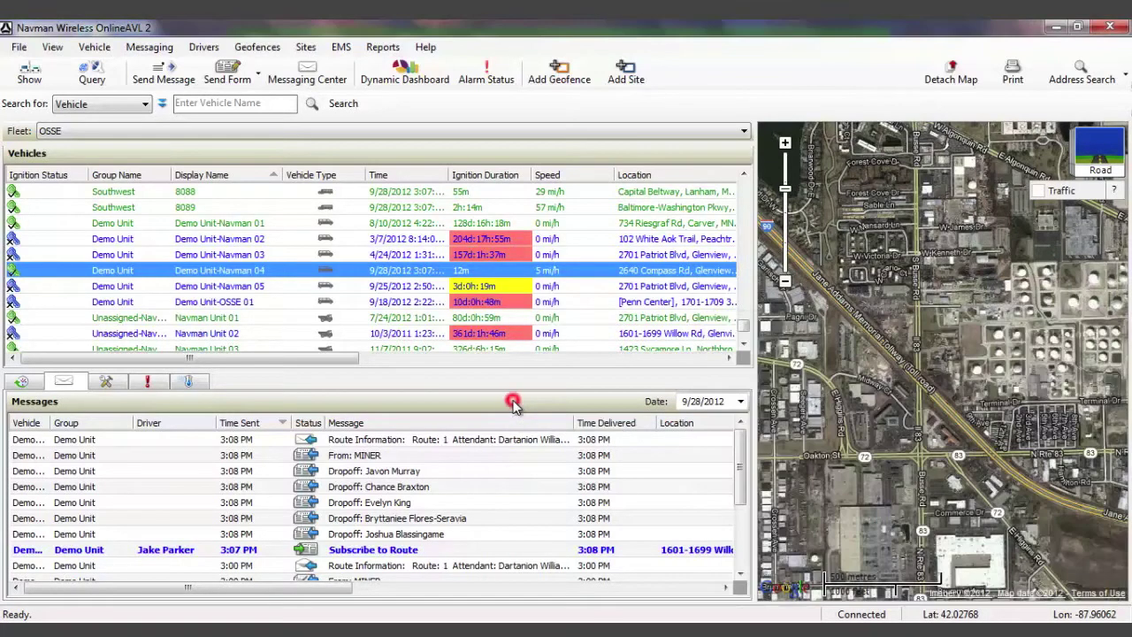
click(390, 476)
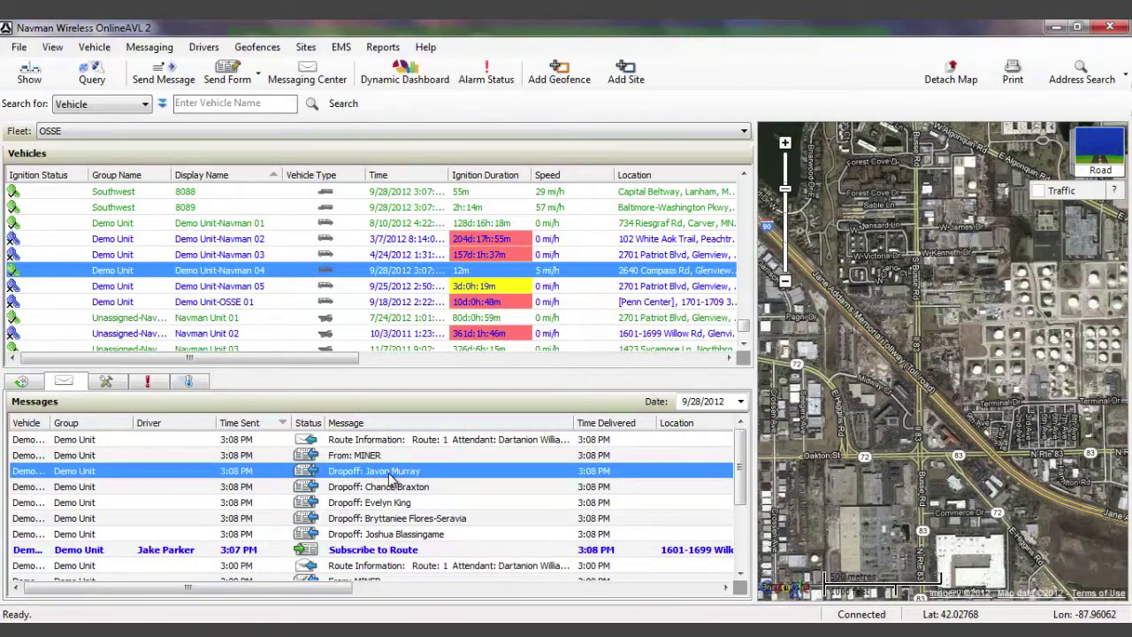
double_click(390, 476)
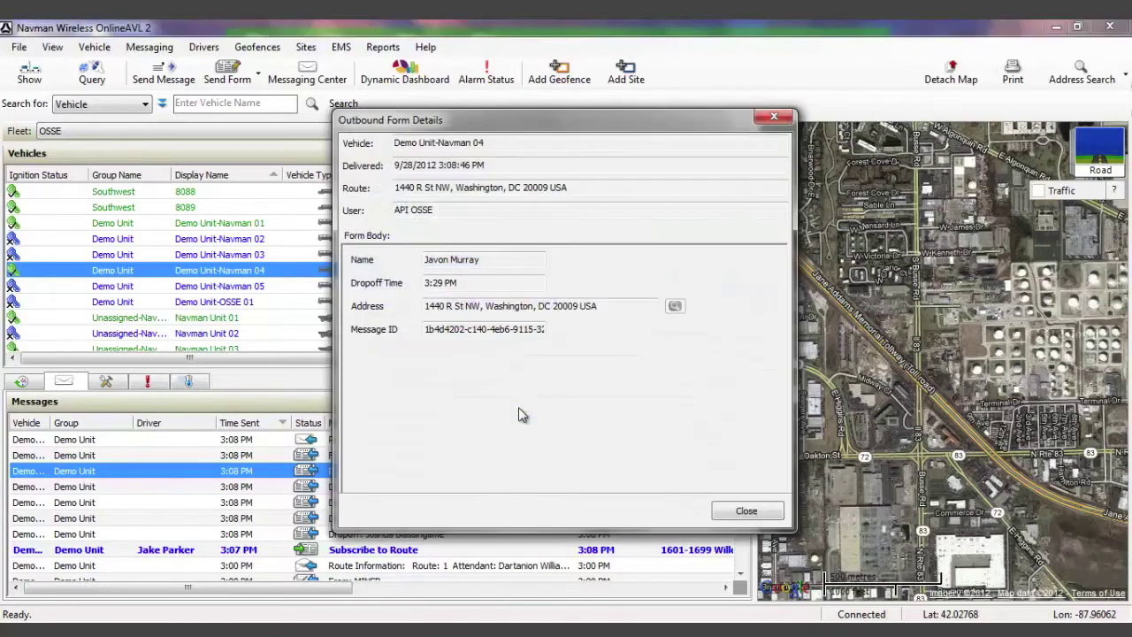
click(745, 513)
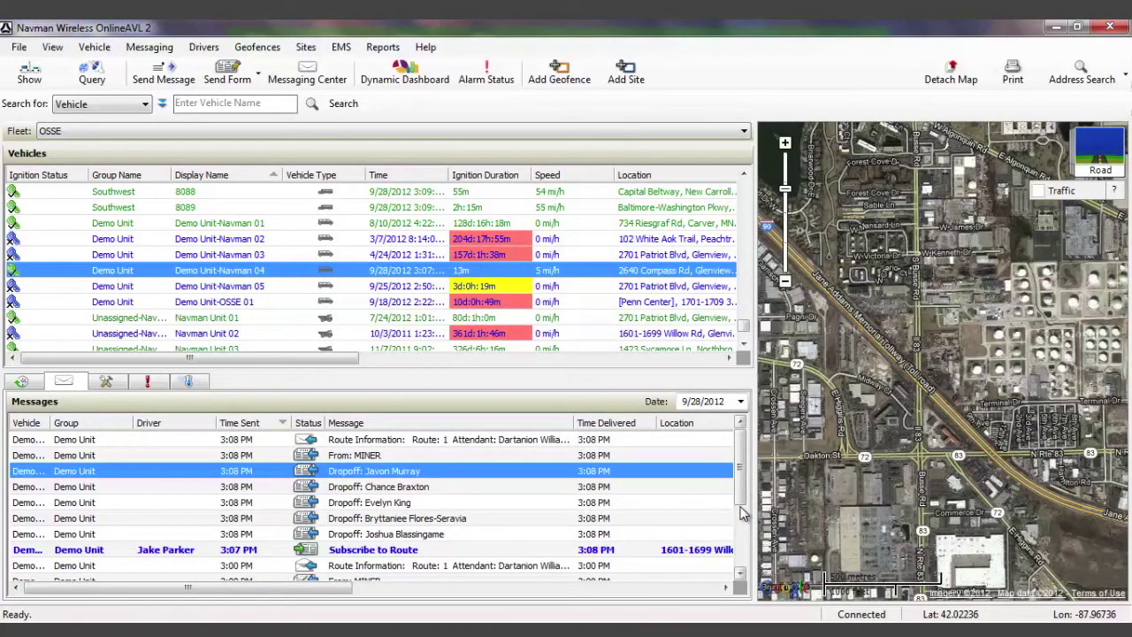